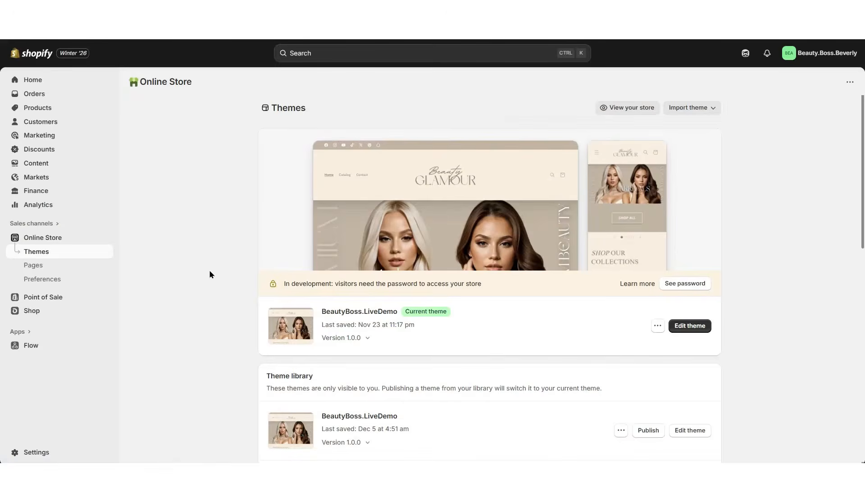
Start a new product and title it "Natural Strip Lashes – Lightweight, High-Quality, Everyday Glam"
click(40, 109)
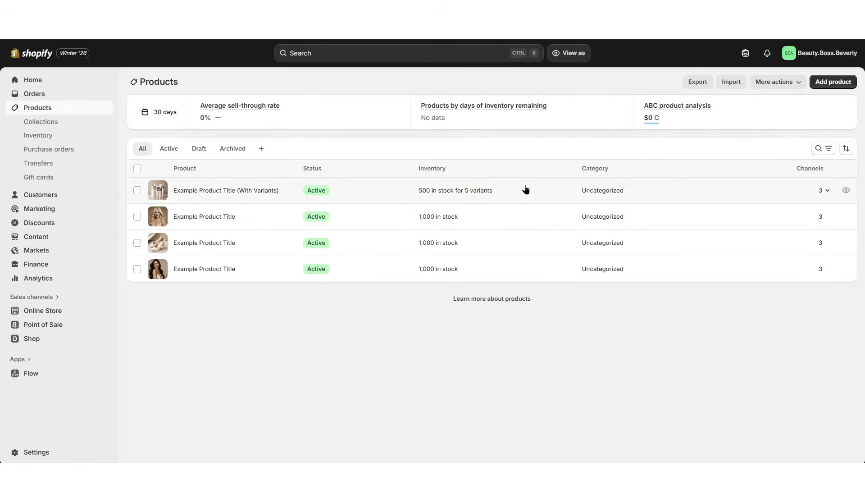
click(438, 241)
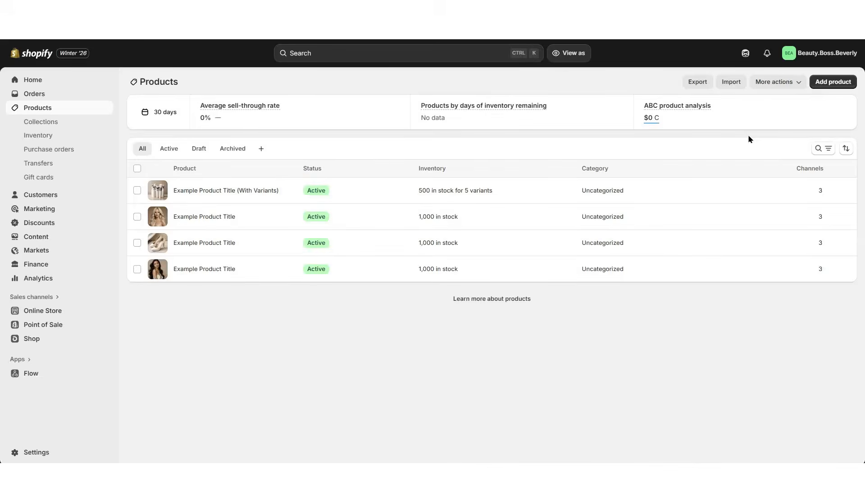
click(829, 83)
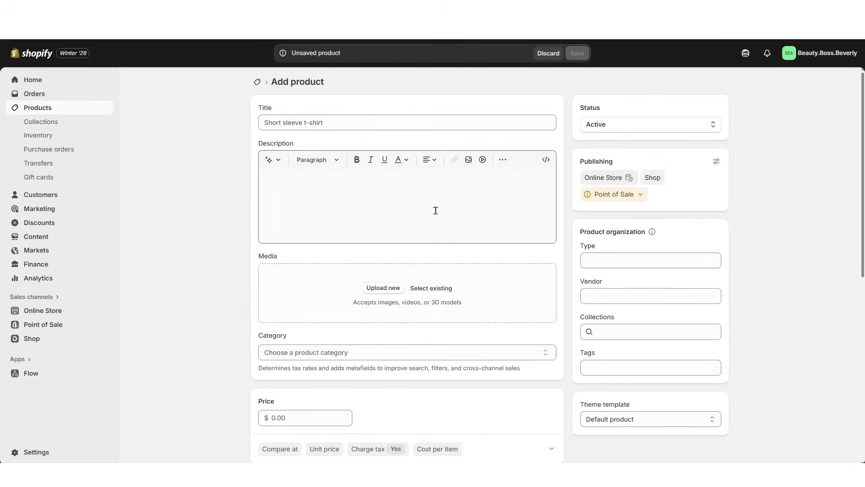
click(281, 124)
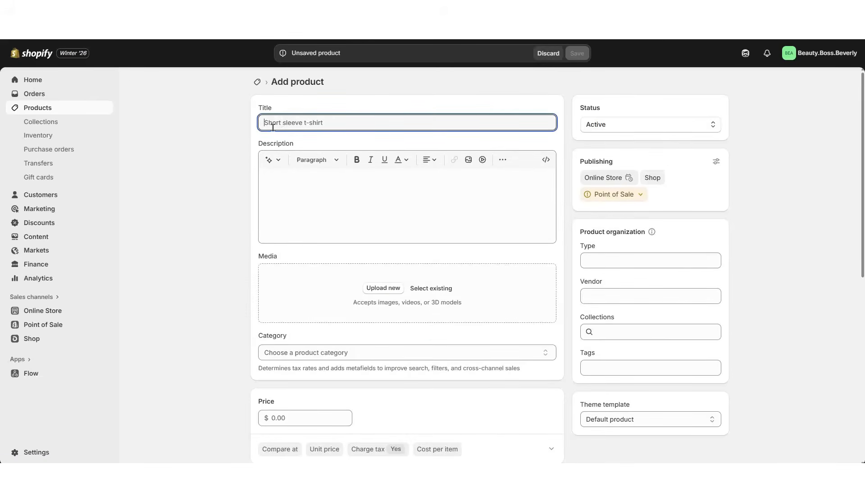
text(Natural Strip Lashes – Lightweight, High-Quality, Everyday Glam)
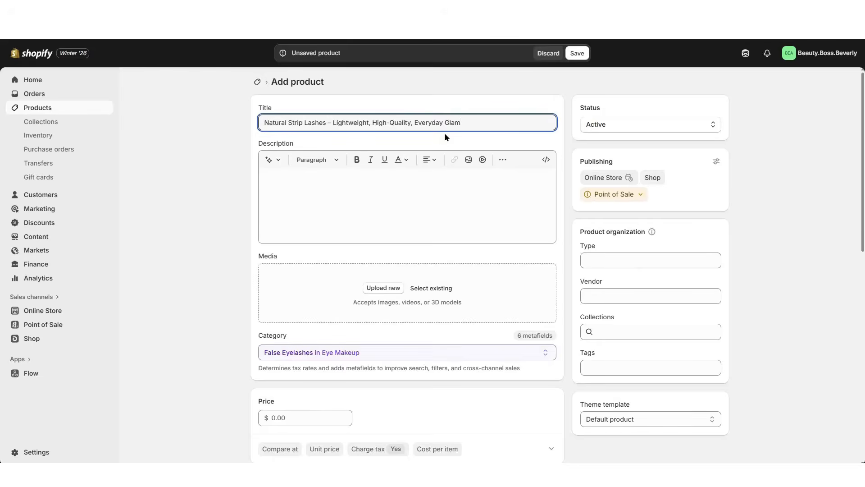
Fill the product description with the ChatGPT-written strip lashes text, including the Key Features list
click(287, 185)
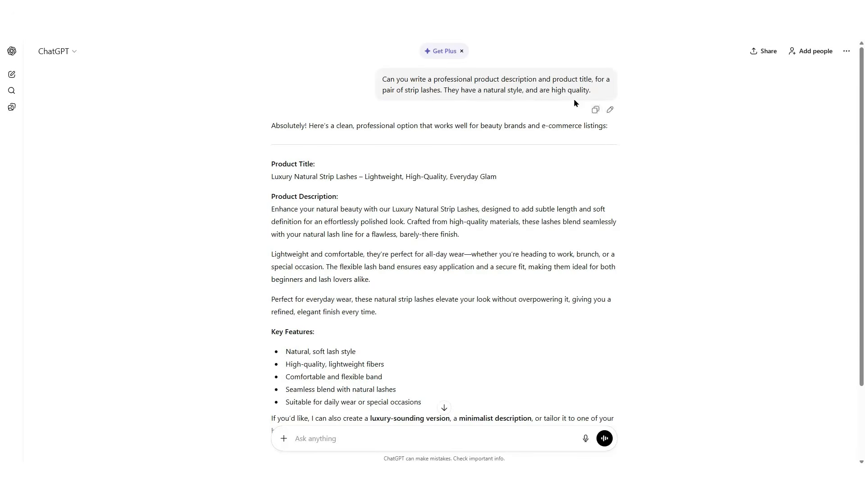
scroll(387, 189, down, 2)
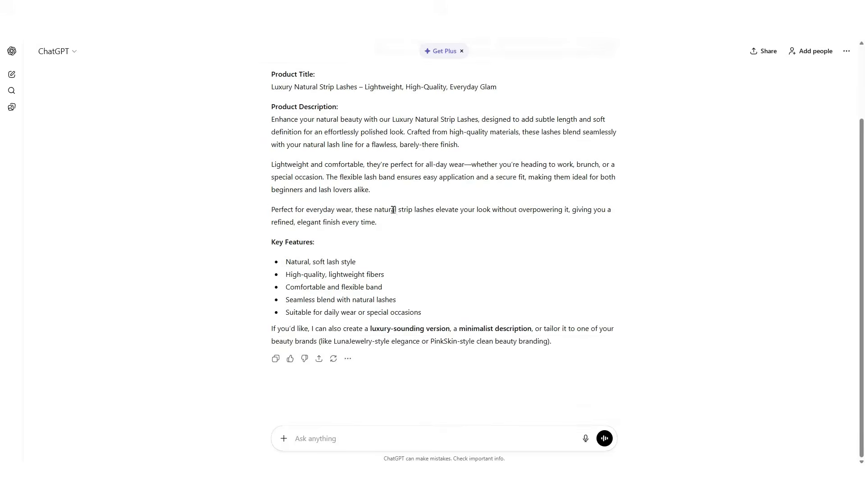
scroll(415, 323, up, 1)
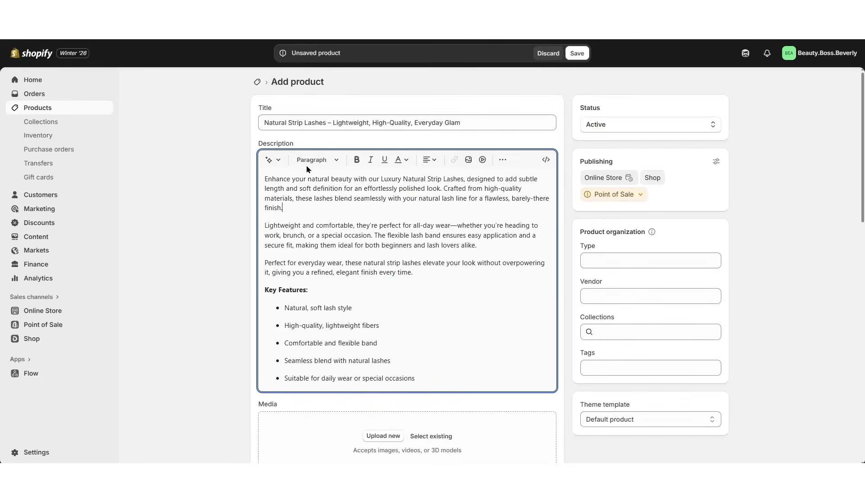
Format the first paragraph of the product description as Heading 3
triple_click(308, 201)
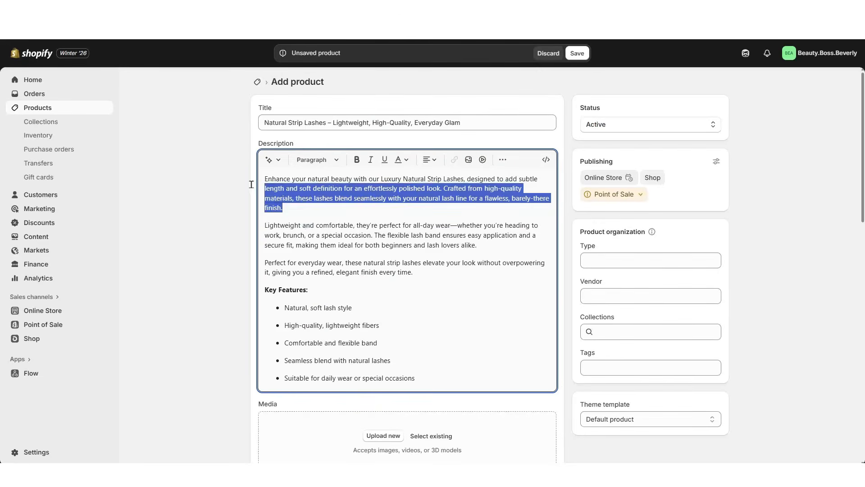
click(321, 163)
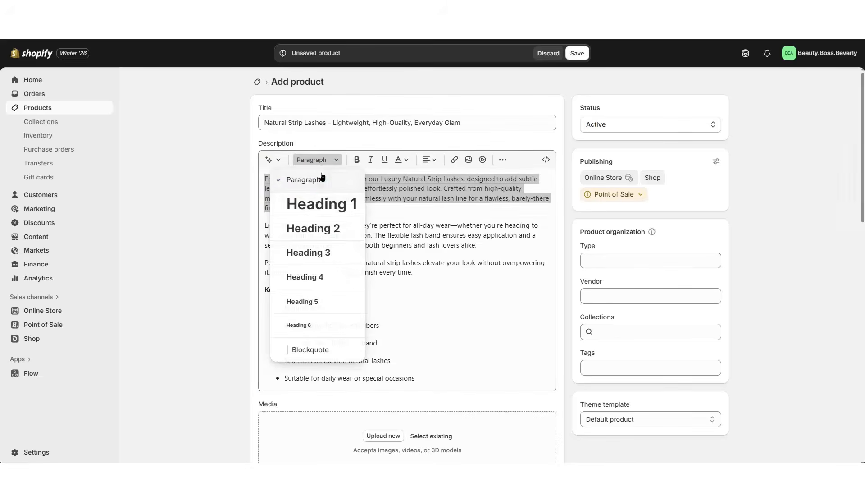
click(328, 240)
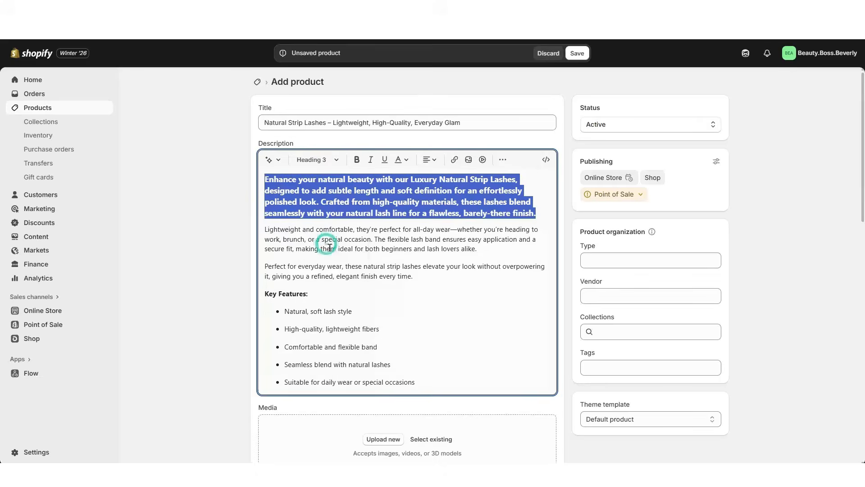
click(466, 169)
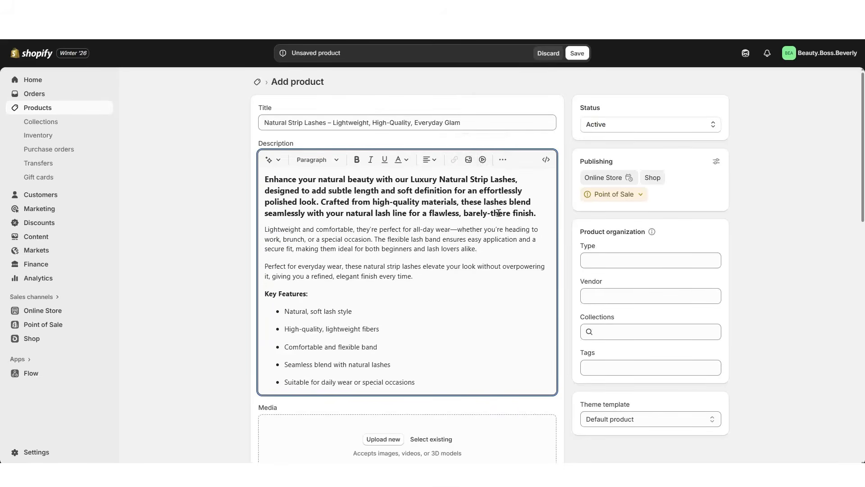
Upload three product photos to the media section: the model, the open lash boxes and the closed black boxes
scroll(468, 308, down, 3)
scroll(454, 272, up, 1)
scroll(453, 272, down, 3)
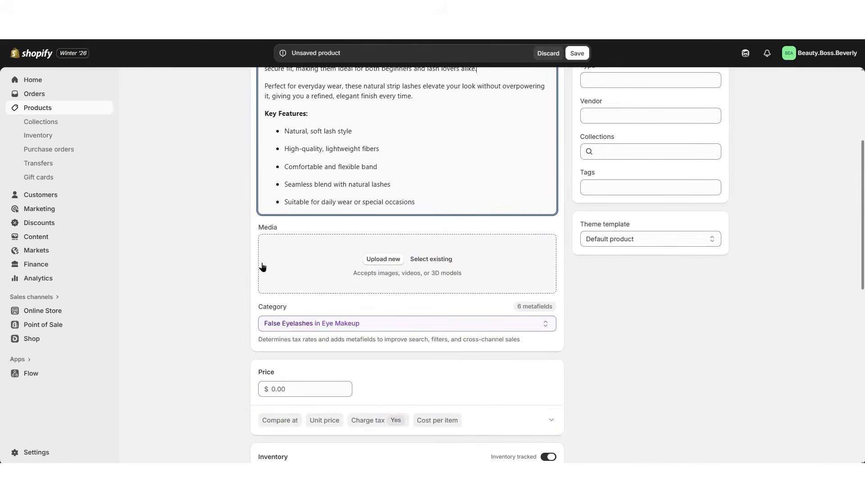
click(368, 260)
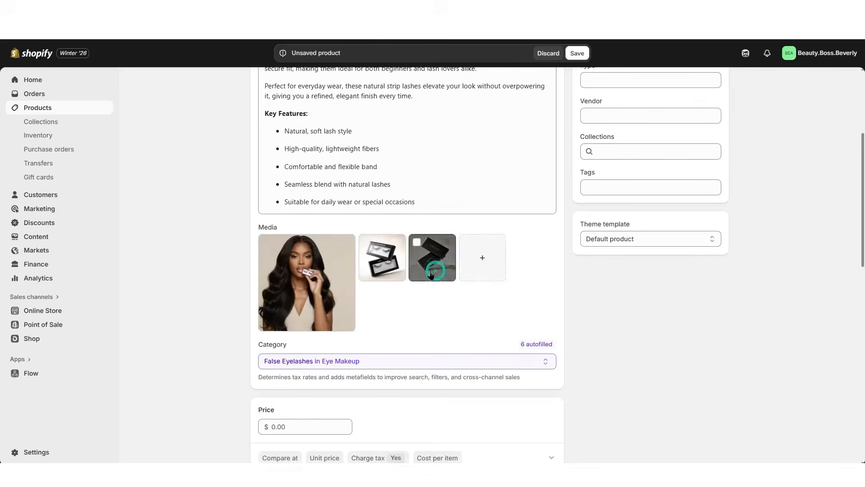
drag(382, 269, 432, 270)
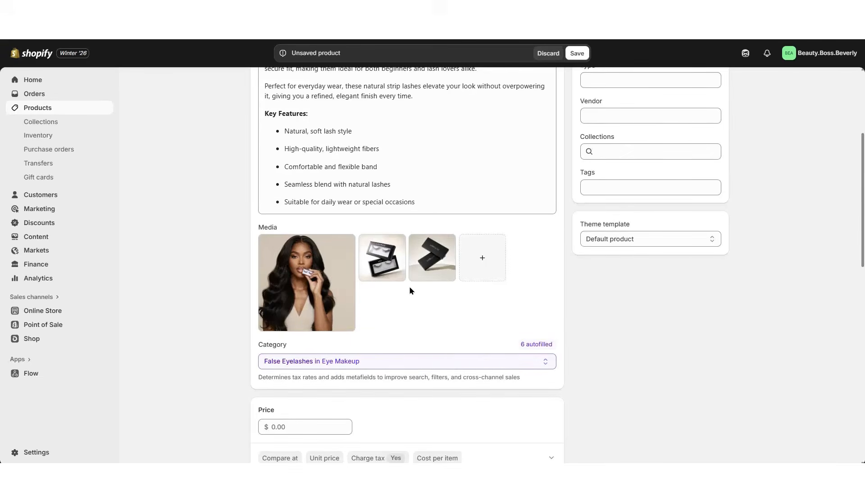
click(316, 304)
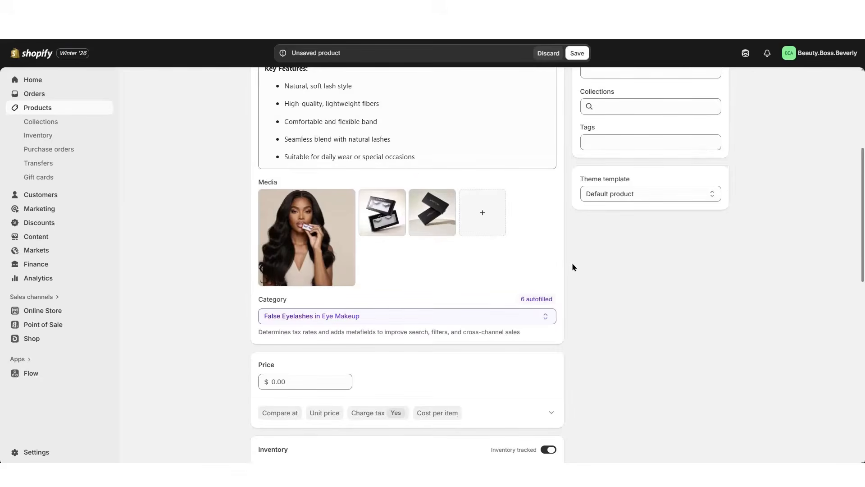
Examine the available product categories around False Eyelashes in Eye Makeup
scroll(572, 264, down, 1)
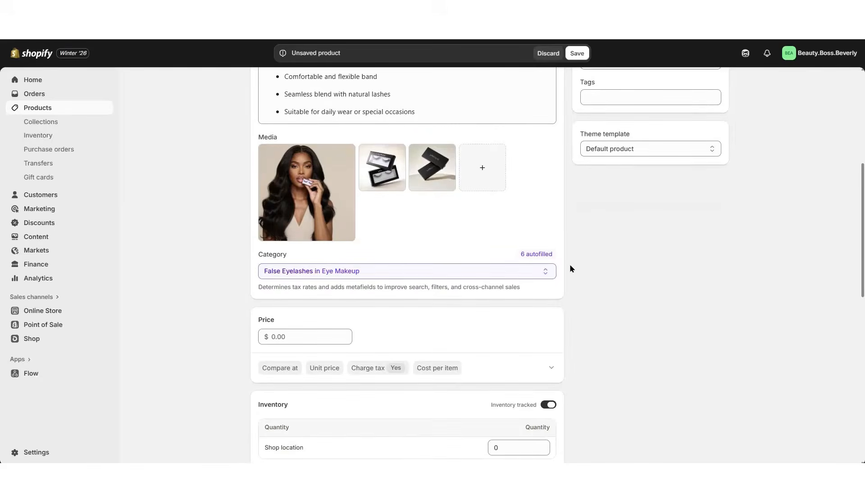
click(381, 270)
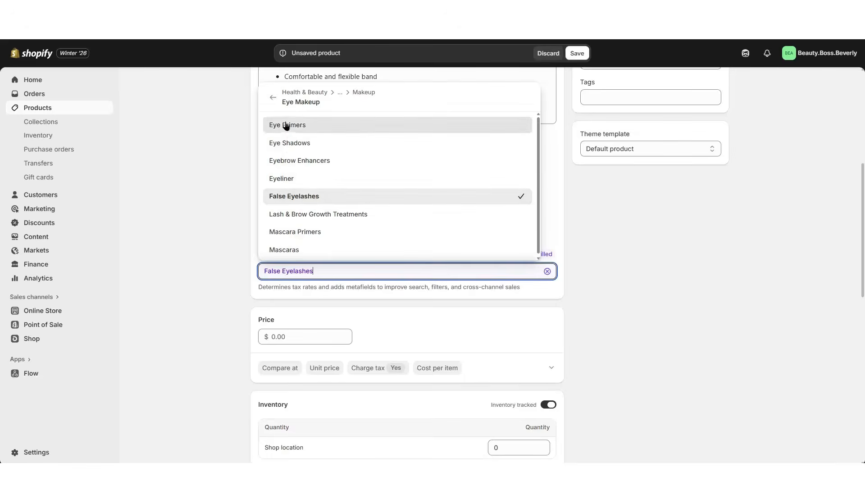
click(272, 97)
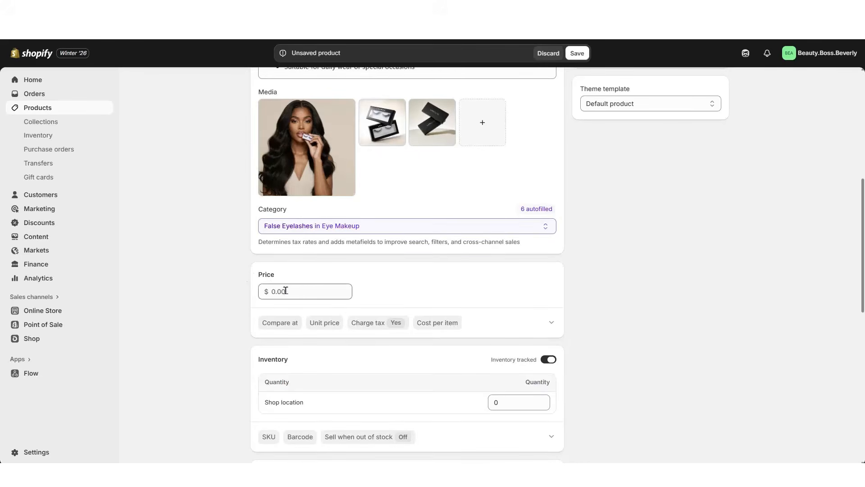
Set the product price to $24.99
click(285, 291)
text(24.99)
Expand the additional display prices and set the compare-at price to $29.99
click(528, 319)
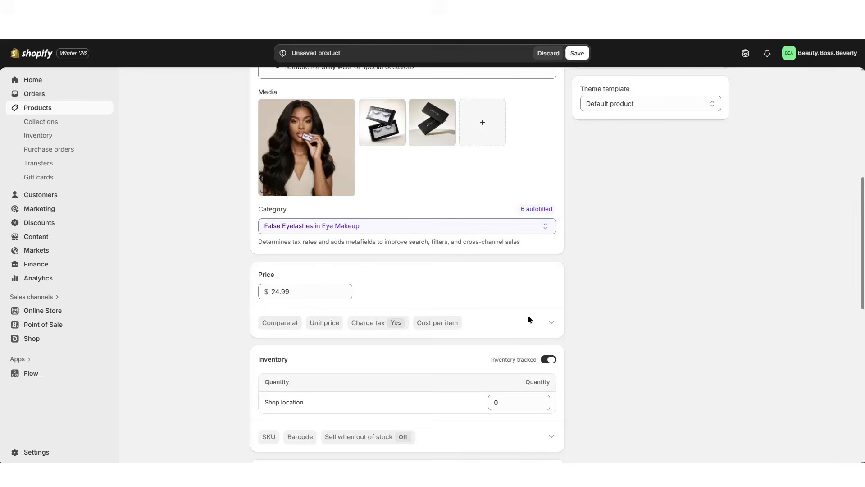
click(551, 323)
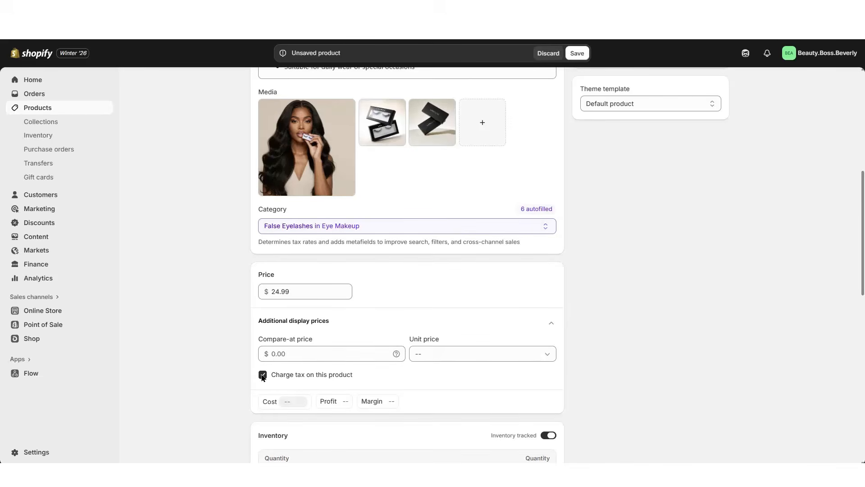
click(287, 354)
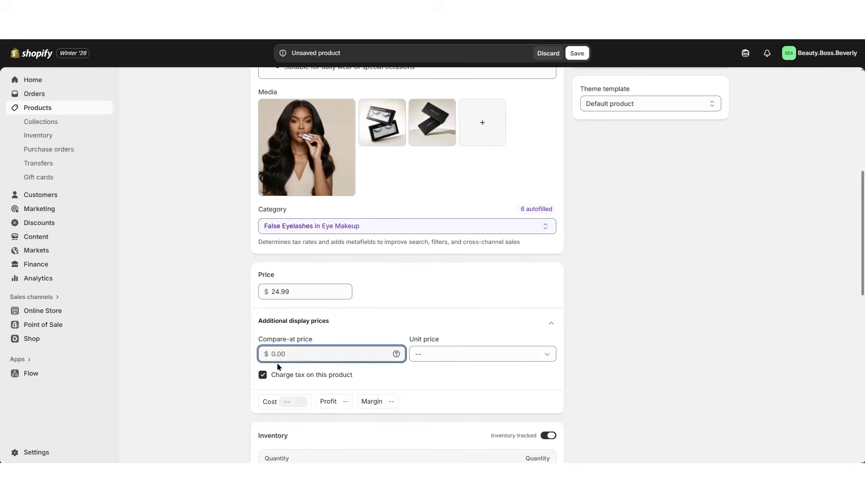
text(29.99)
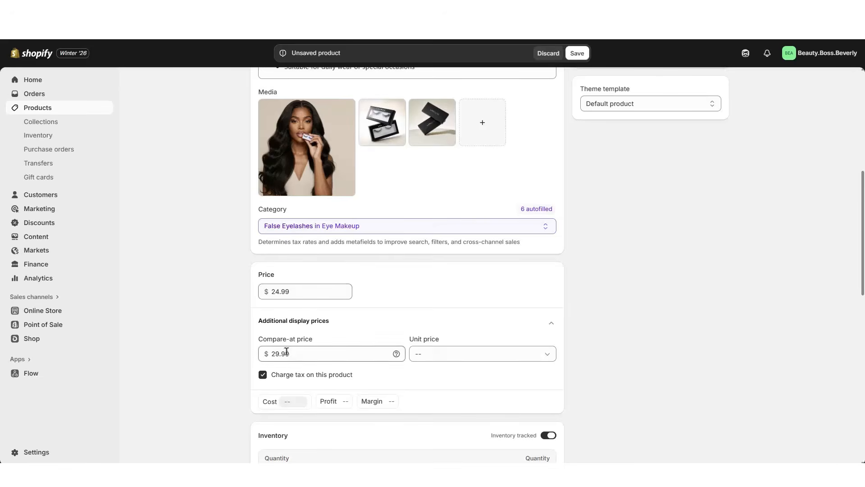
click(306, 322)
Set the inventory quantity at Shop location to 200 and look over the additional inventory details such as SKU and barcode
scroll(596, 284, down, 3)
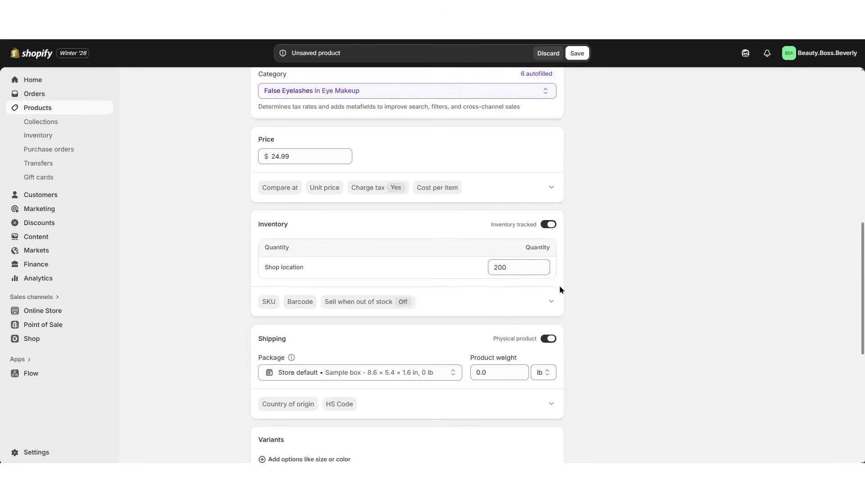
click(551, 301)
click(381, 330)
click(439, 334)
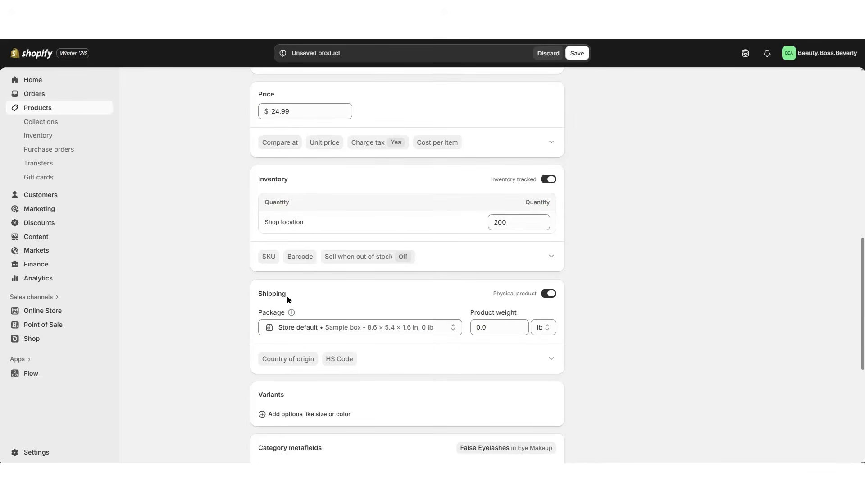
Try to add a new custom shipping package of the Soft package type
click(323, 326)
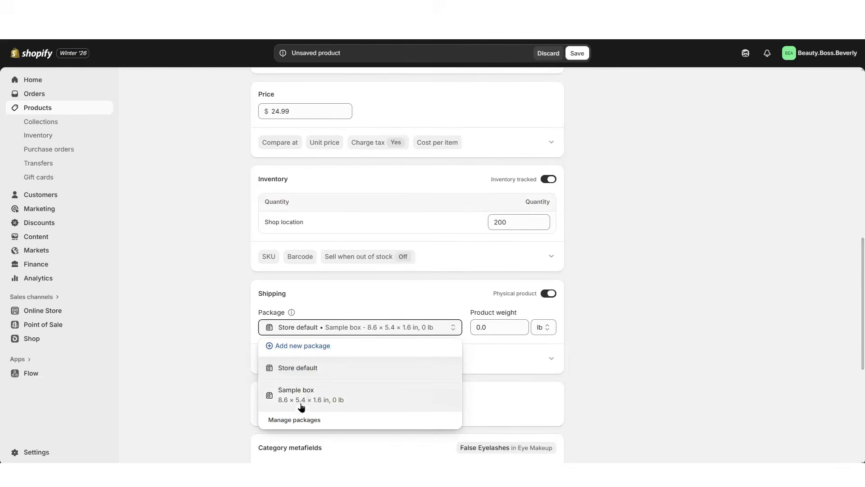
click(301, 347)
click(504, 228)
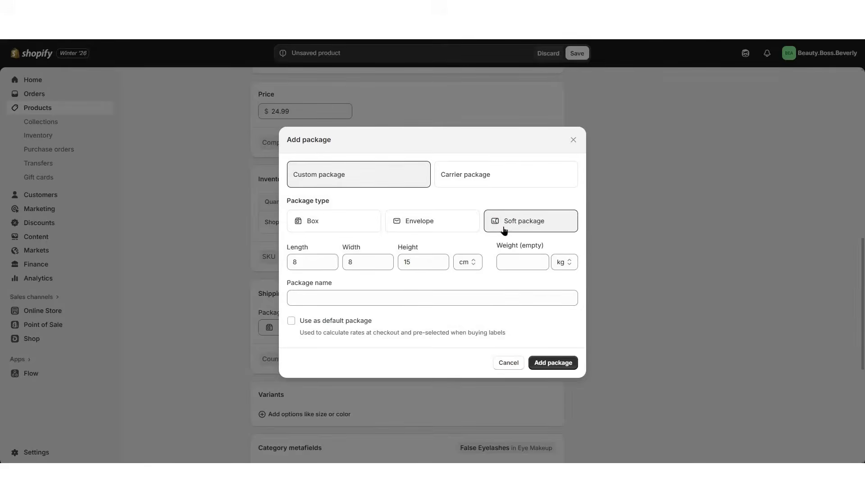
click(516, 264)
click(563, 262)
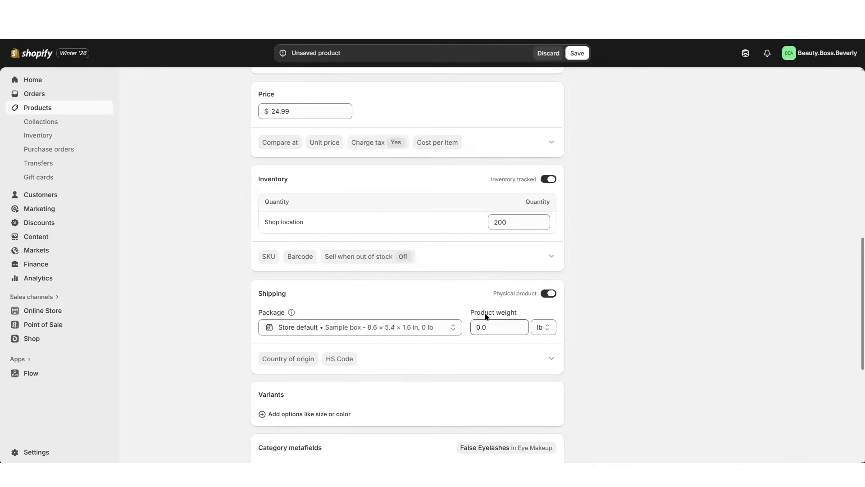
Set the product's shipping weight to 1.0 lb
click(539, 328)
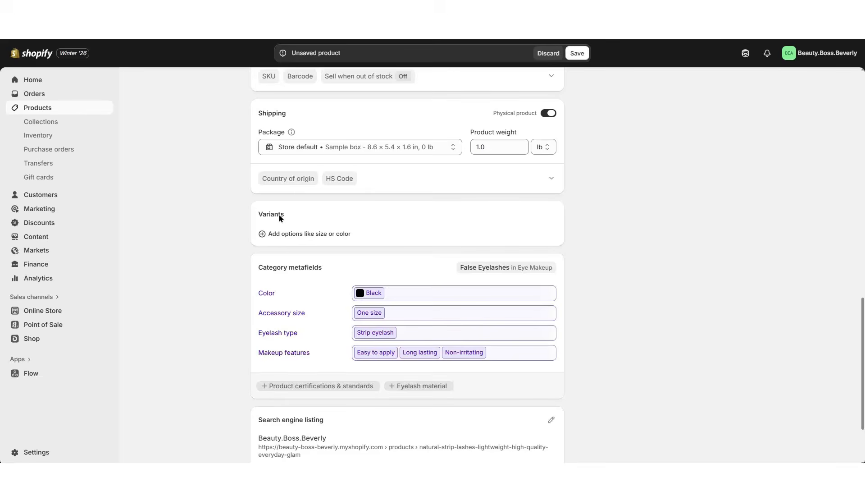
scroll(252, 219, up, 9)
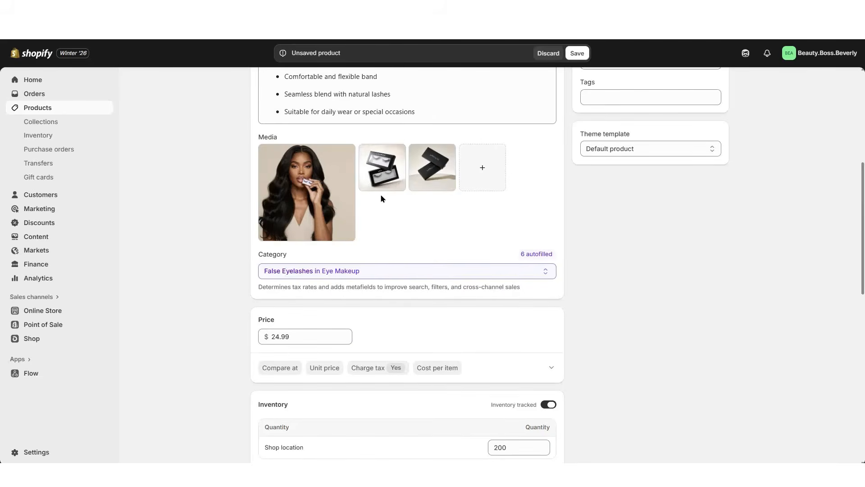
scroll(227, 264, down, 9)
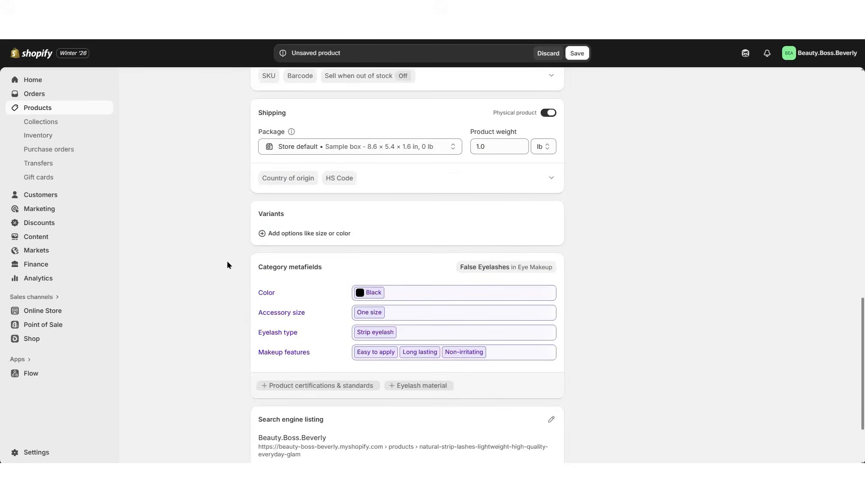
Add Eyelash type as a variant option and save a new Wispy Lashes entry for it with Strip eyelash as base type
click(285, 235)
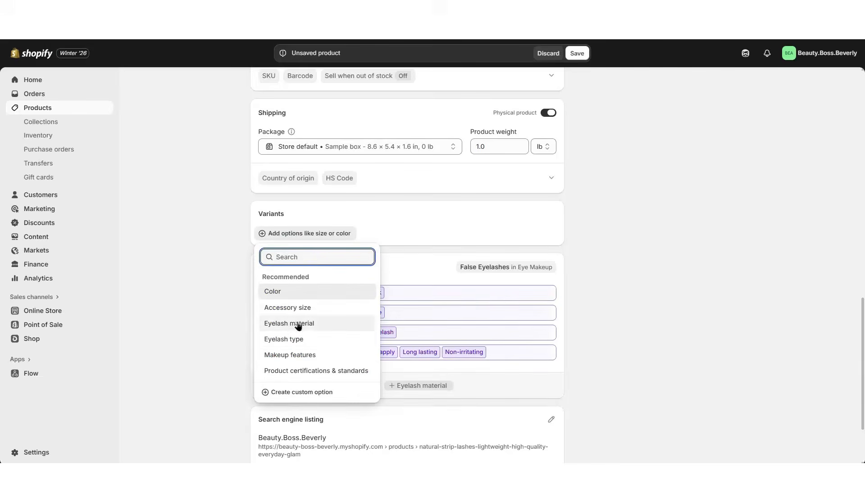
click(288, 339)
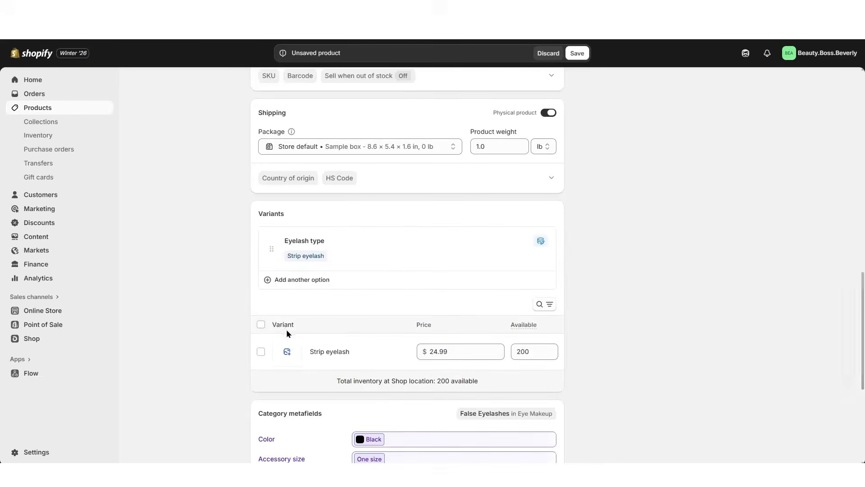
click(342, 255)
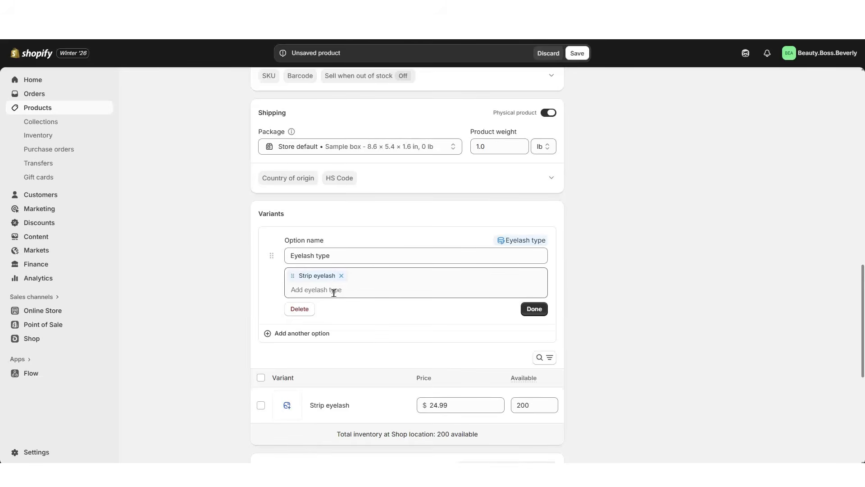
click(334, 291)
text(Wispy Lashes)
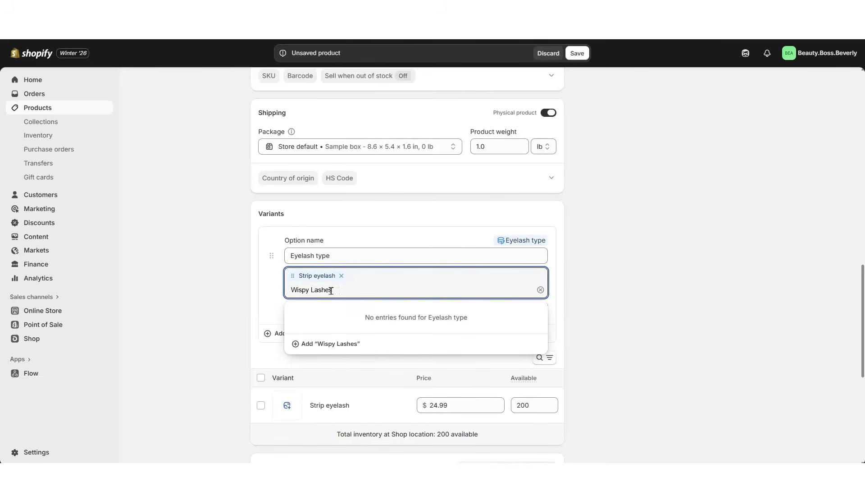
click(305, 344)
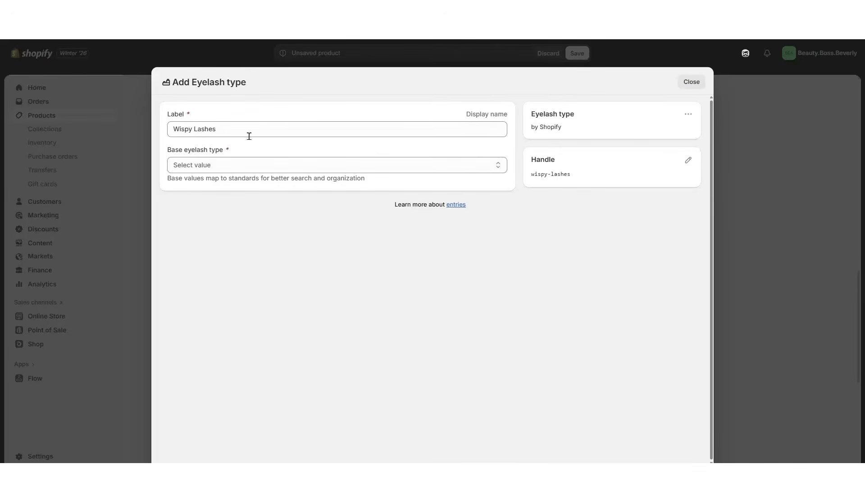
click(193, 164)
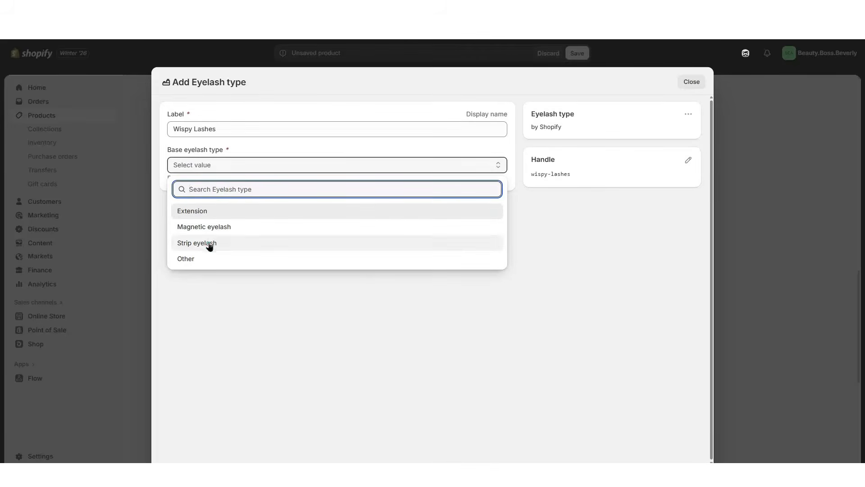
click(209, 242)
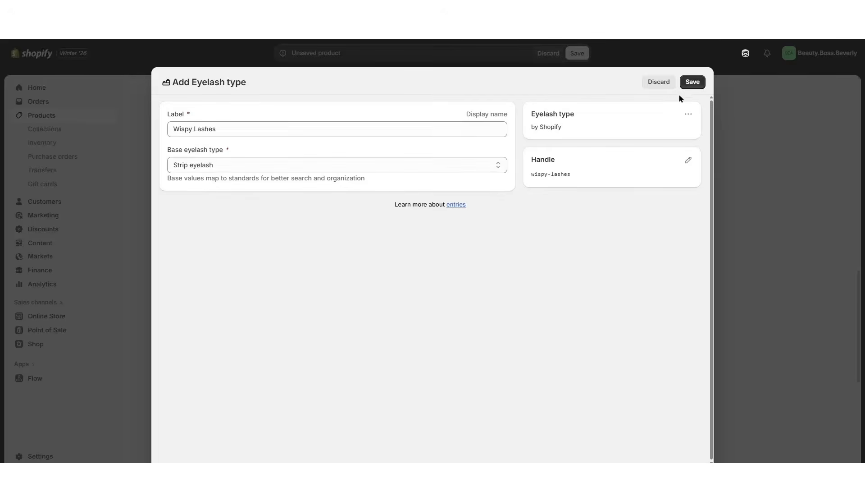
click(696, 83)
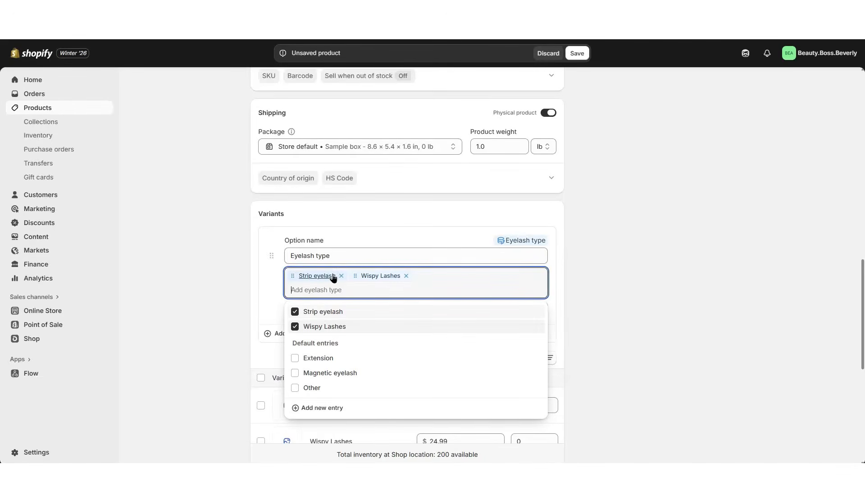
Remove the Strip eyelash value from the Eyelash type option and add a Glam Lashes value
click(341, 276)
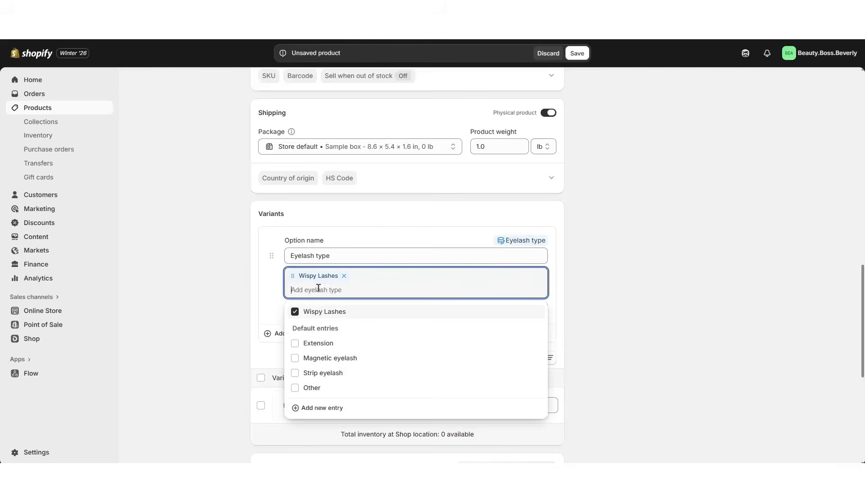
text(Glam Lashes)
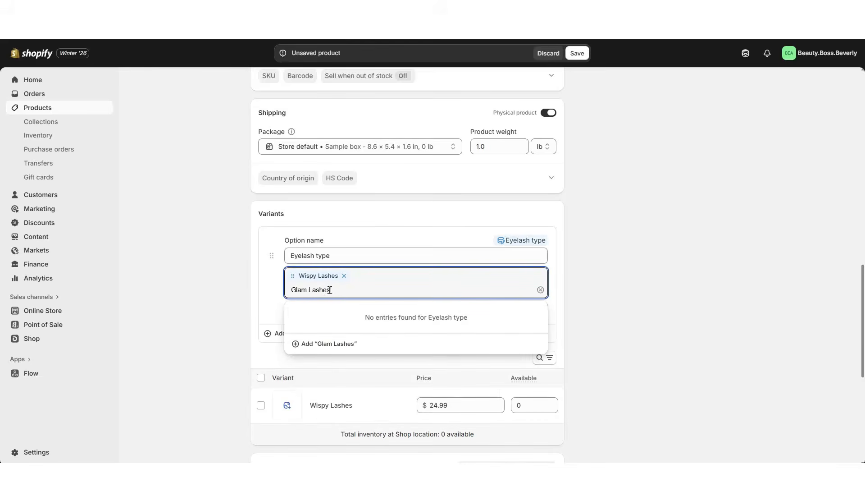
click(590, 258)
Set the available quantity to 100 for both the Wispy Lashes and Glam Lashes variants
scroll(591, 257, down, 1)
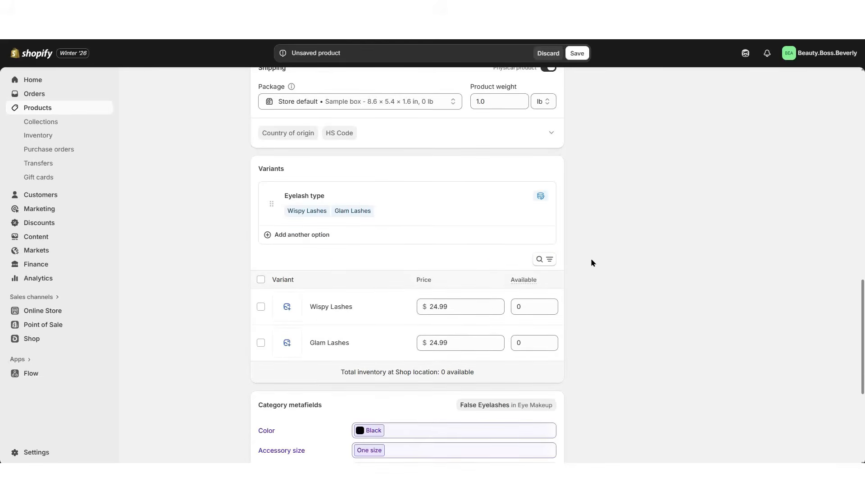
scroll(590, 258, down, 1)
click(449, 261)
click(451, 301)
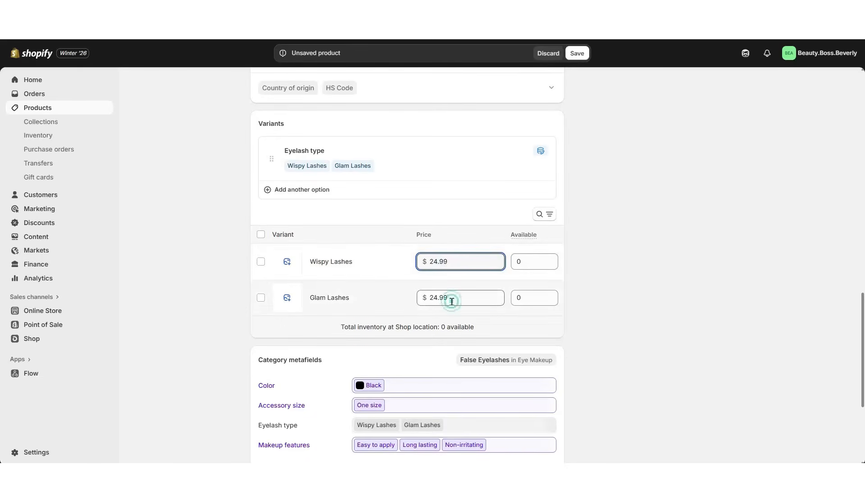
click(518, 263)
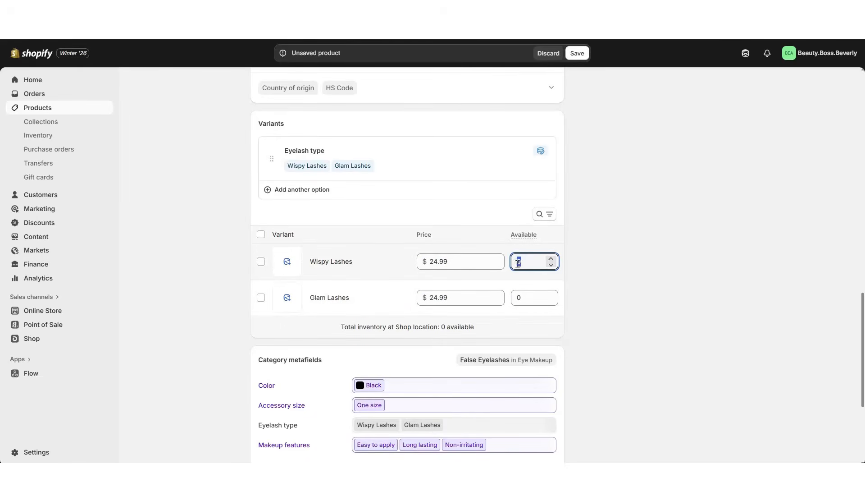
click(519, 297)
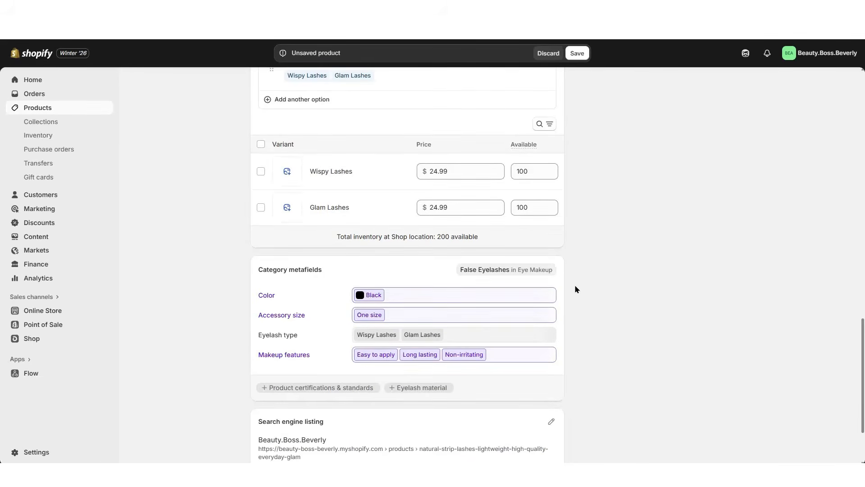
Review the product's category metafields, including the Color choices
scroll(574, 286, down, 2)
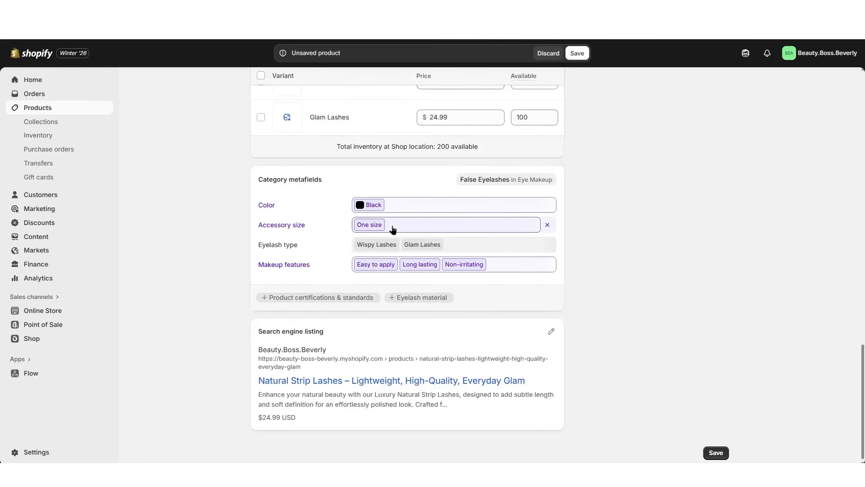
click(409, 205)
click(409, 339)
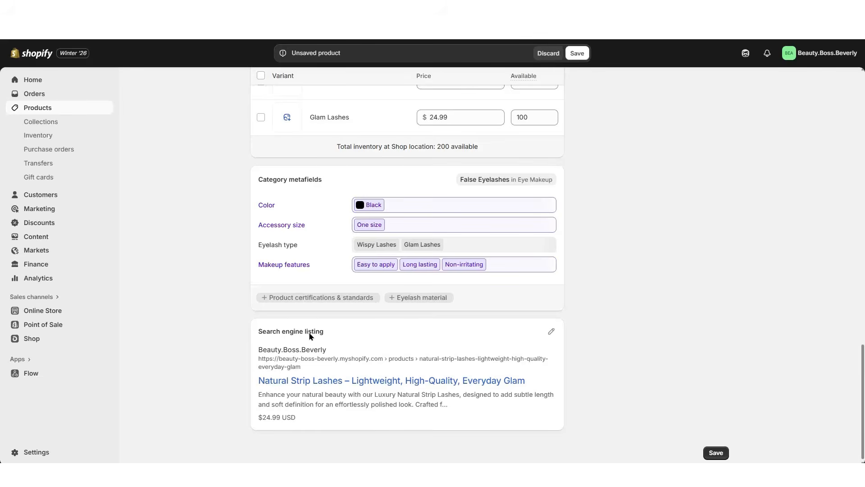
Open the search engine listing for editing to check its page title, meta description and URL handle, and save the product
click(551, 331)
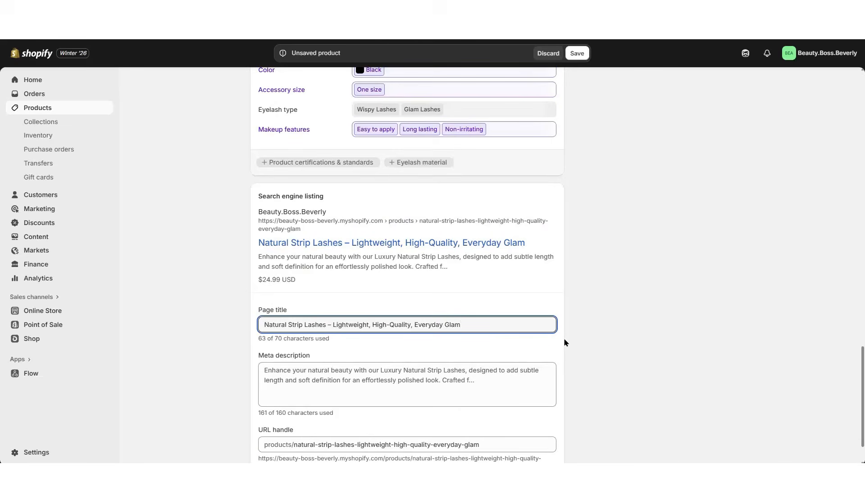
scroll(565, 343, down, 2)
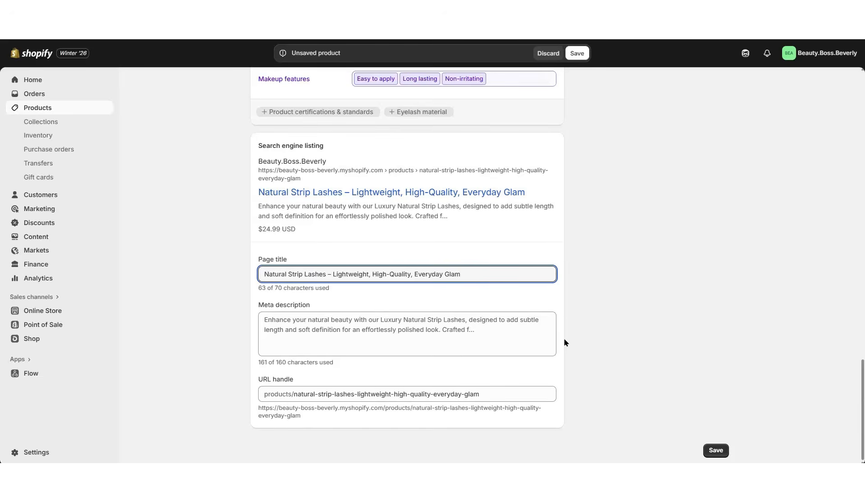
scroll(741, 257, up, 15)
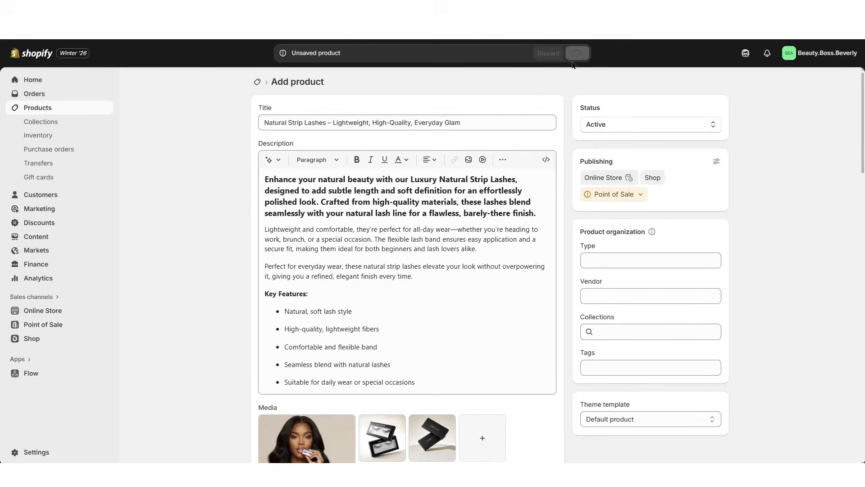
Set the product type to Makeup/Beauty, add the tags strip lashes, glam lashes and eyelashes, and save the product
scroll(746, 215, down, 3)
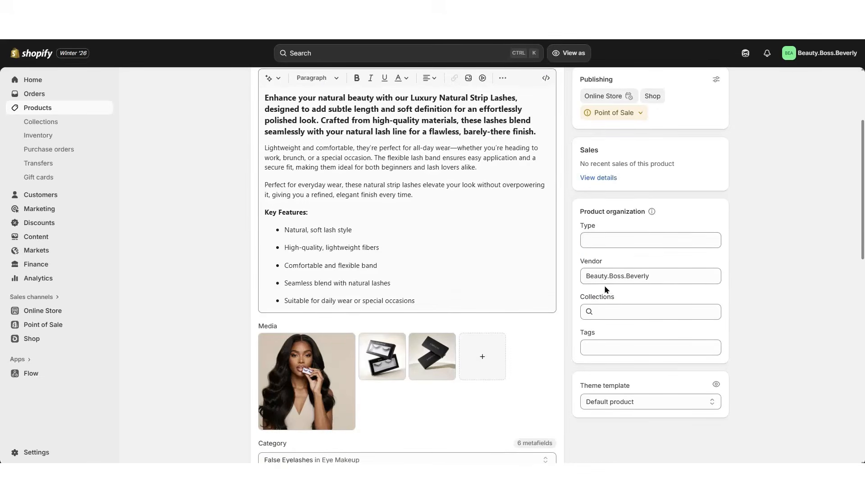
scroll(571, 218, up, 2)
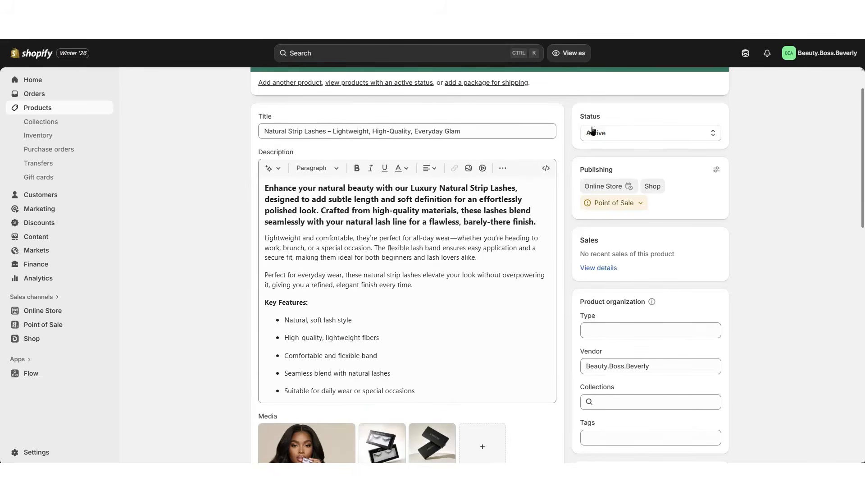
scroll(596, 135, down, 3)
click(593, 195)
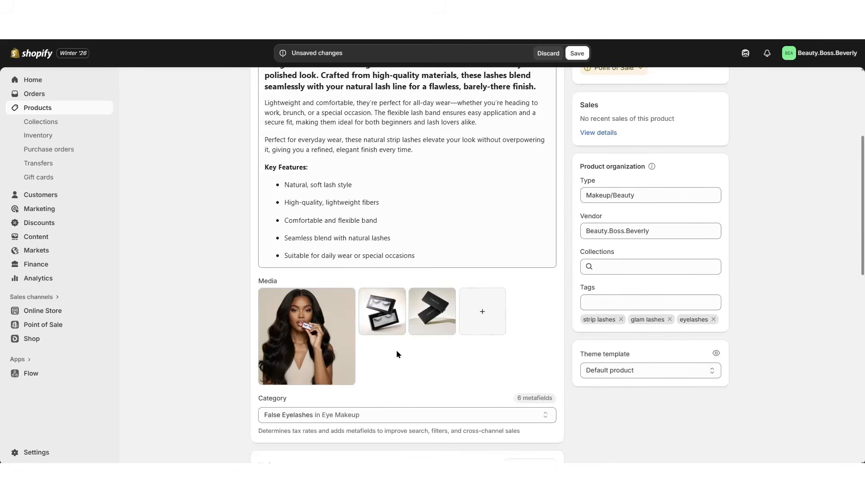
scroll(536, 347, up, 4)
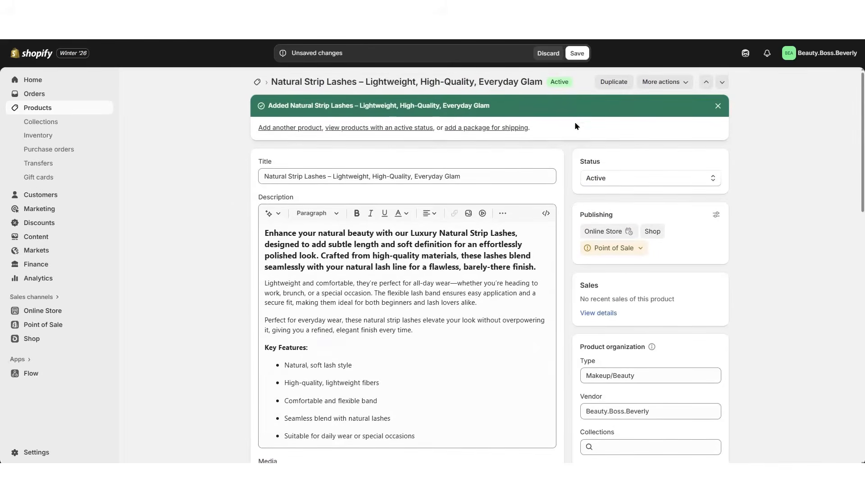
click(572, 54)
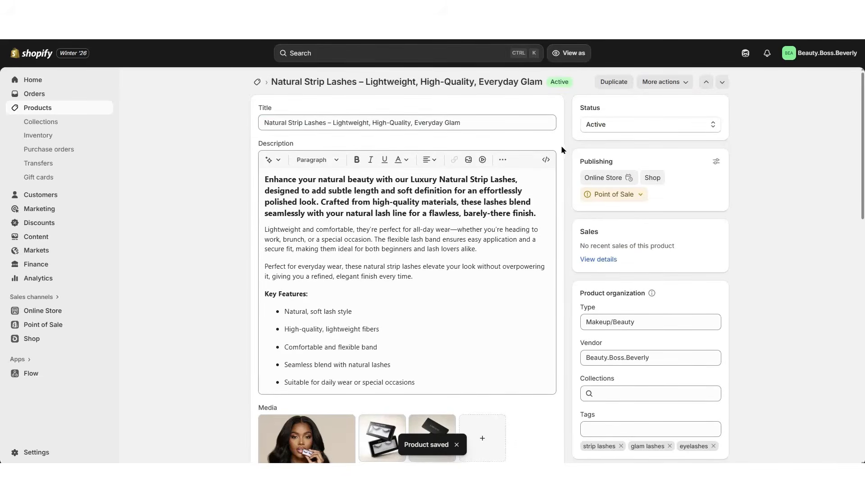
Open the online store's current theme, BeautyBoss.LiveDemo, in the theme editor and expand the storefront preview to full width
click(54, 310)
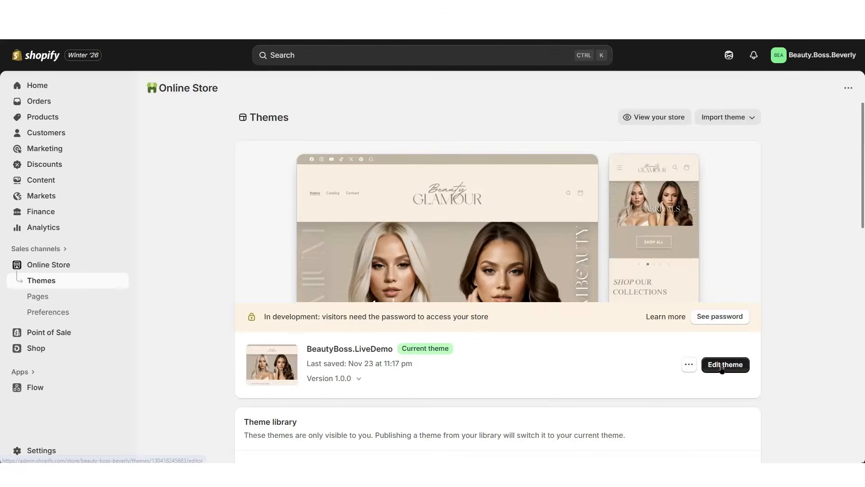
click(720, 363)
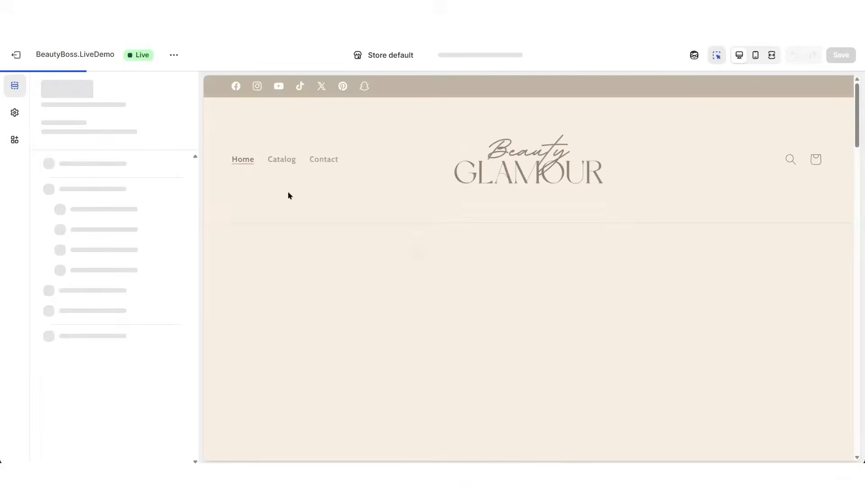
click(16, 106)
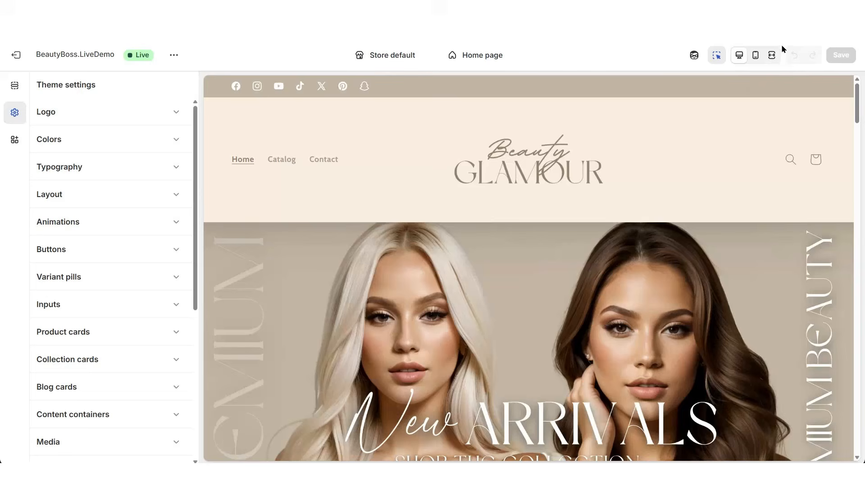
click(772, 55)
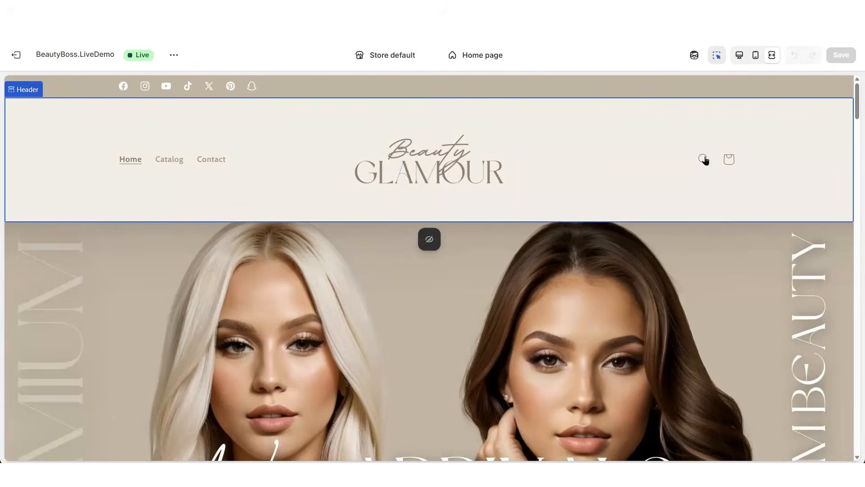
Search the storefront preview for "lash" and open the Natural Strip Lashes product page
click(704, 159)
text(lash)
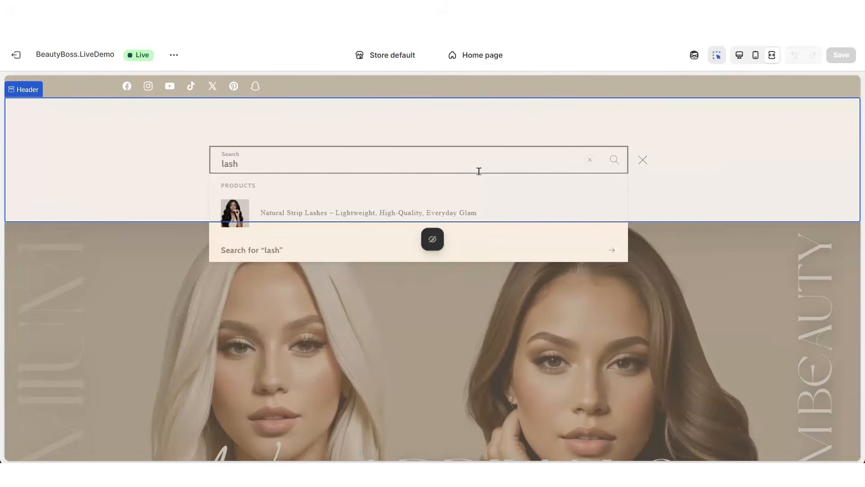
click(336, 212)
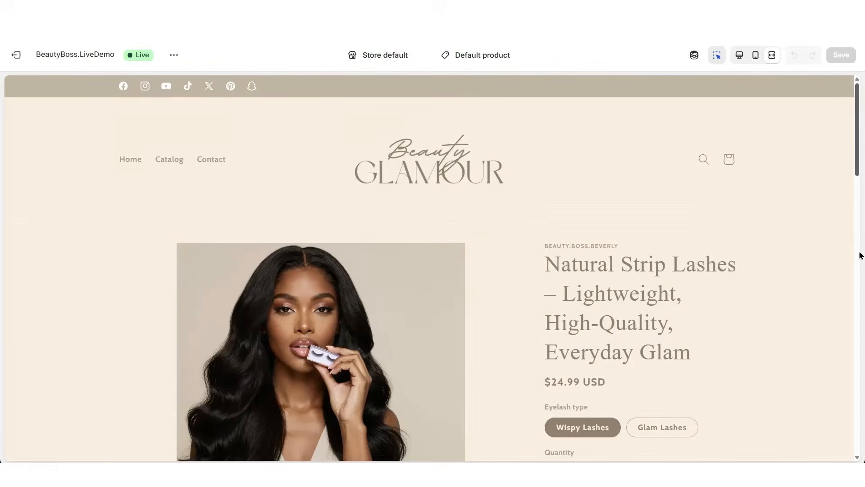
Look over the product page's photos, price and description, and select the Glam Lashes variant
scroll(859, 256, down, 3)
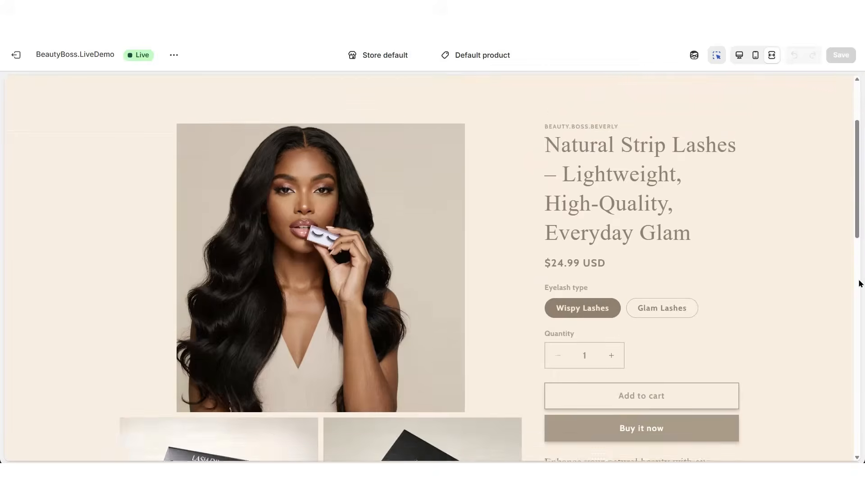
scroll(860, 283, down, 5)
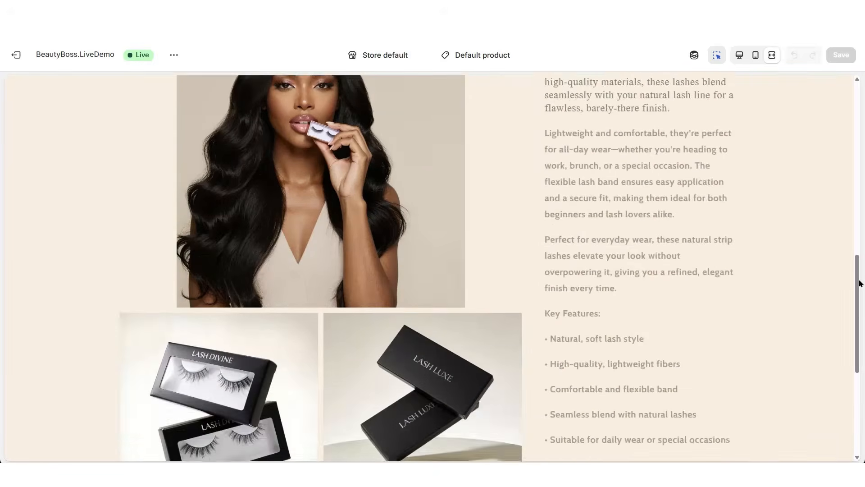
scroll(859, 283, down, 3)
scroll(860, 283, up, 3)
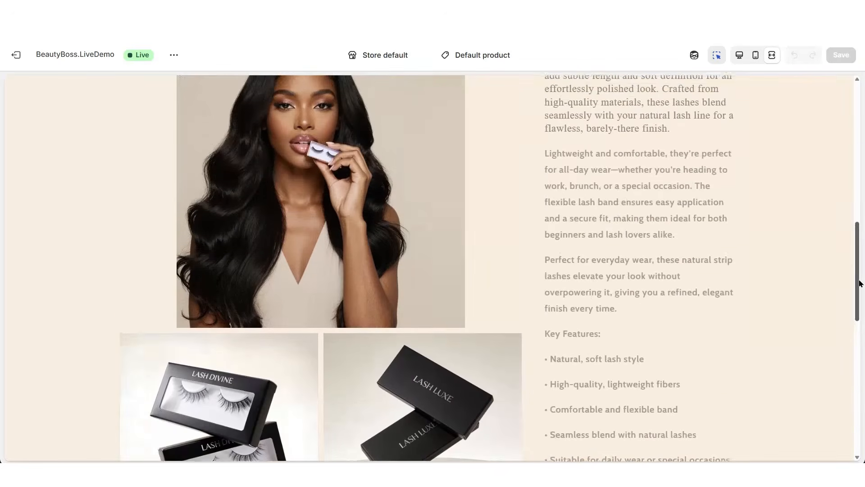
scroll(859, 283, up, 10)
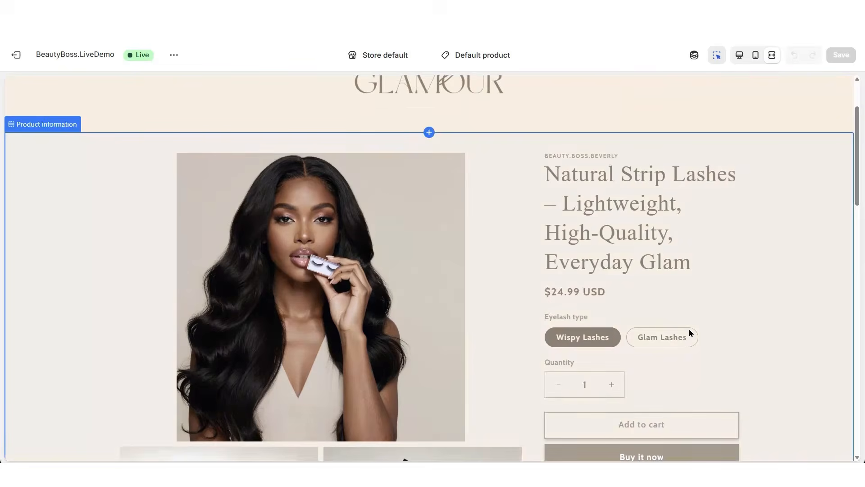
click(663, 338)
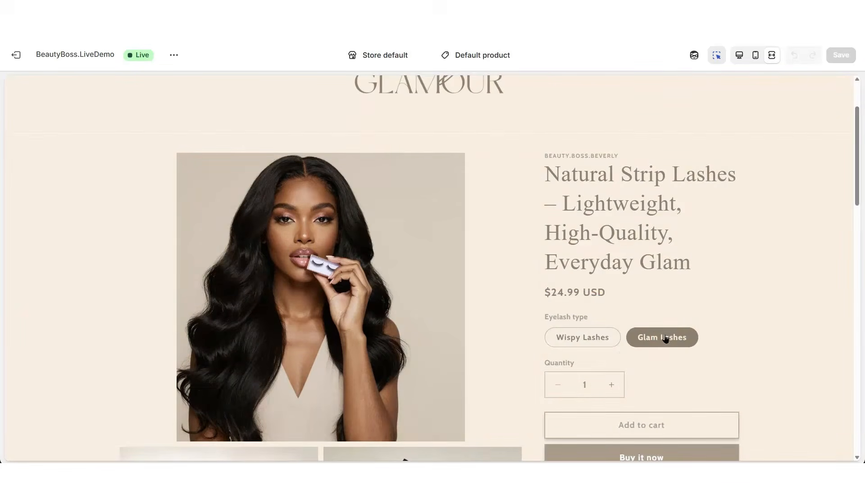
Try Scheme 2 as the color scheme of the Product information section and check how the product page looks
scroll(858, 342, down, 2)
click(606, 343)
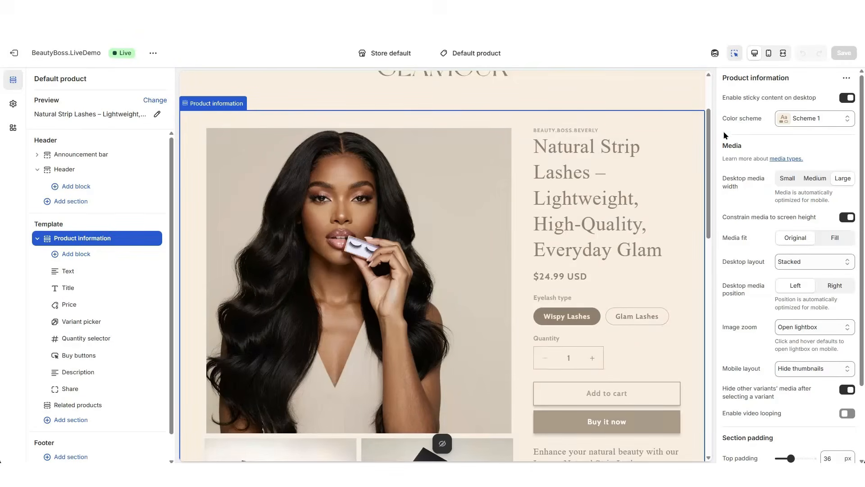
click(785, 119)
click(806, 149)
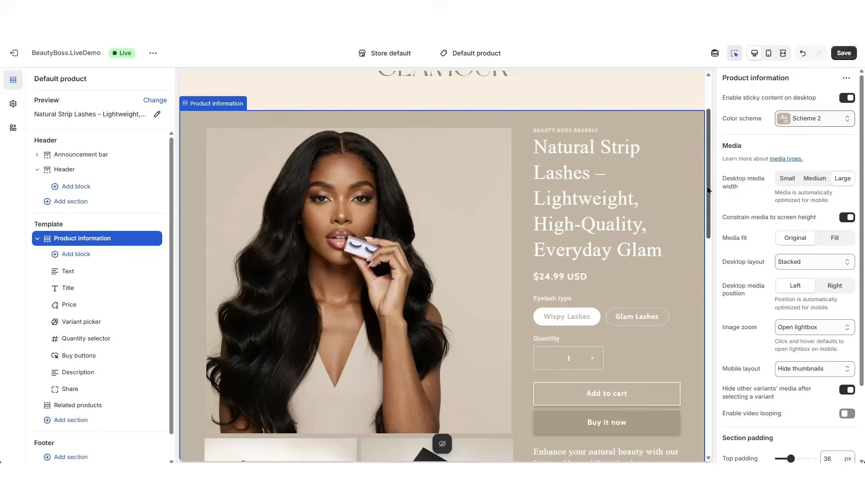
scroll(708, 189, down, 2)
scroll(707, 189, up, 2)
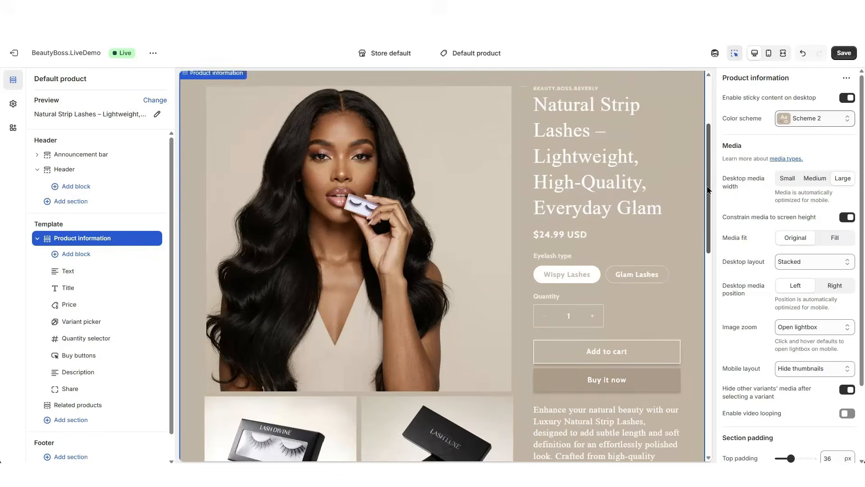
Restore Scheme 1 as the Product information section's color scheme and look over the product page at full width
click(797, 120)
click(796, 125)
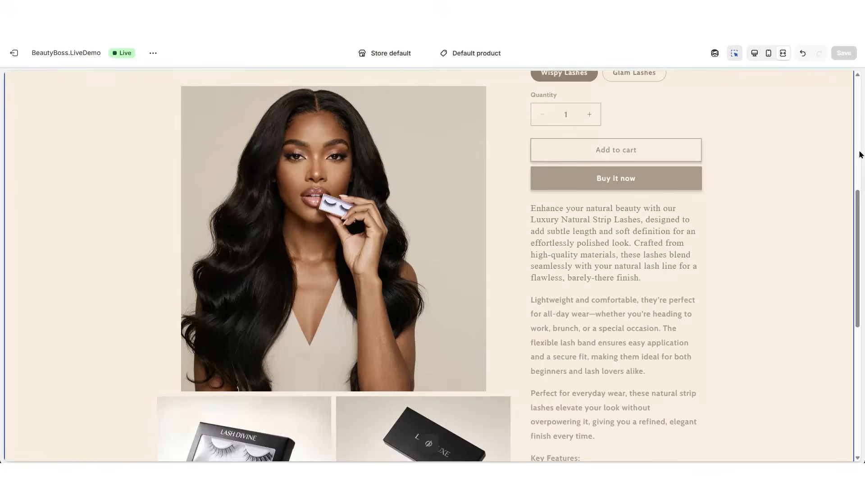
scroll(858, 153, up, 7)
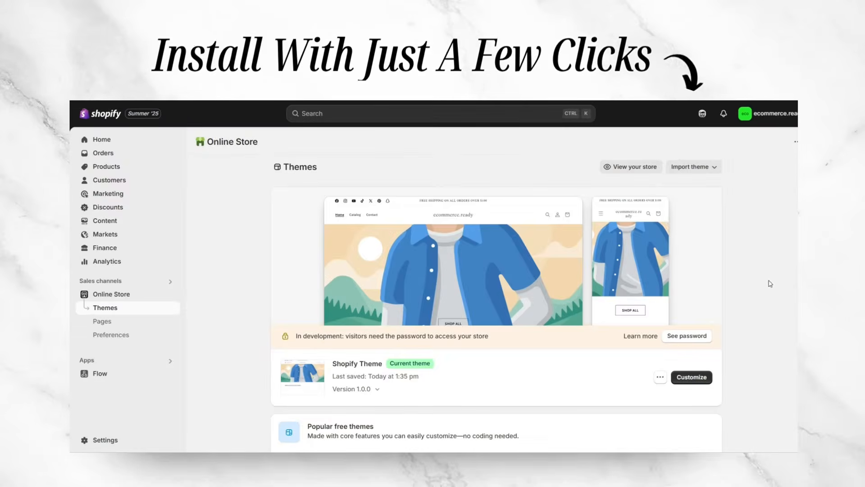
Import a theme into the online store by uploading the file ShopifyTheme.zip.zip
click(694, 167)
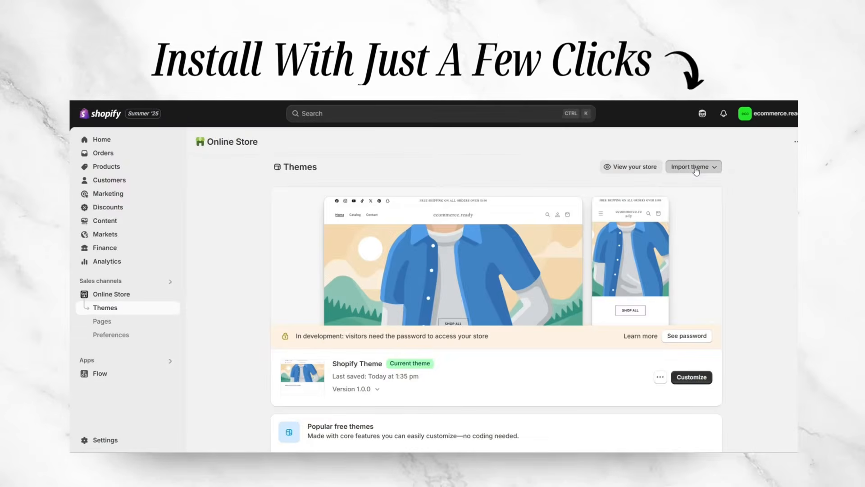
click(699, 205)
click(440, 285)
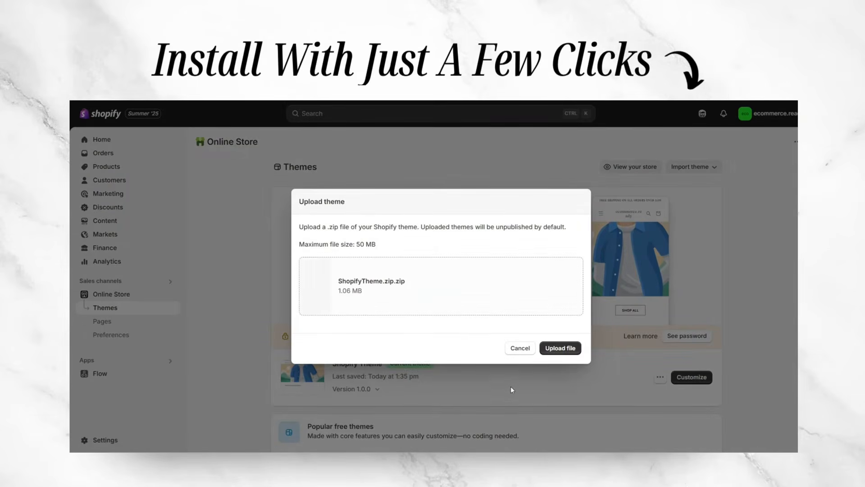
click(570, 351)
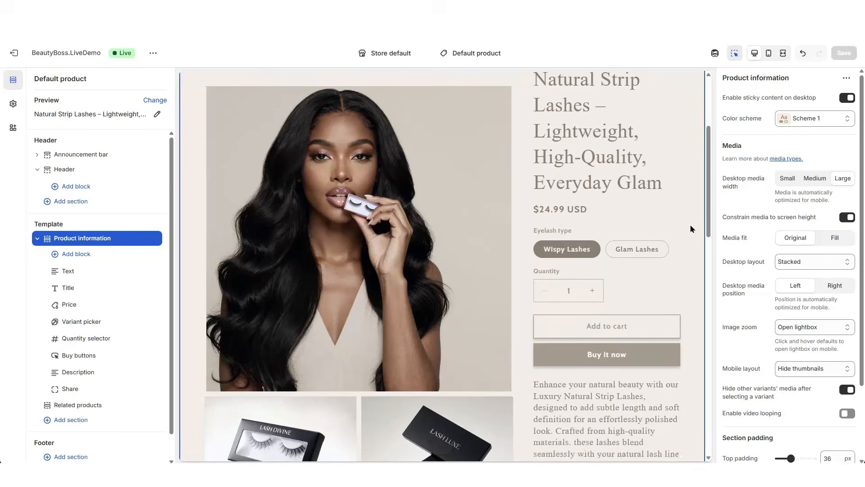
Set the Product information section's desktop layout to Thumbnail carousel and check the product photos in the preview
scroll(690, 224, down, 8)
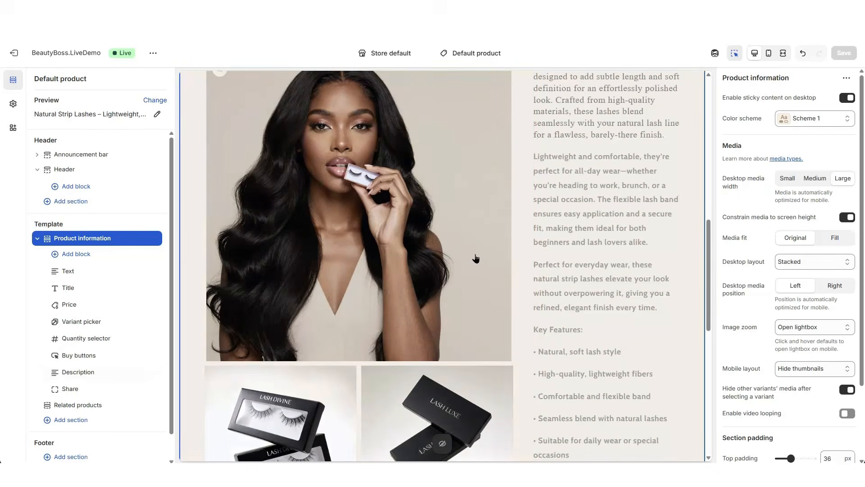
scroll(475, 258, down, 3)
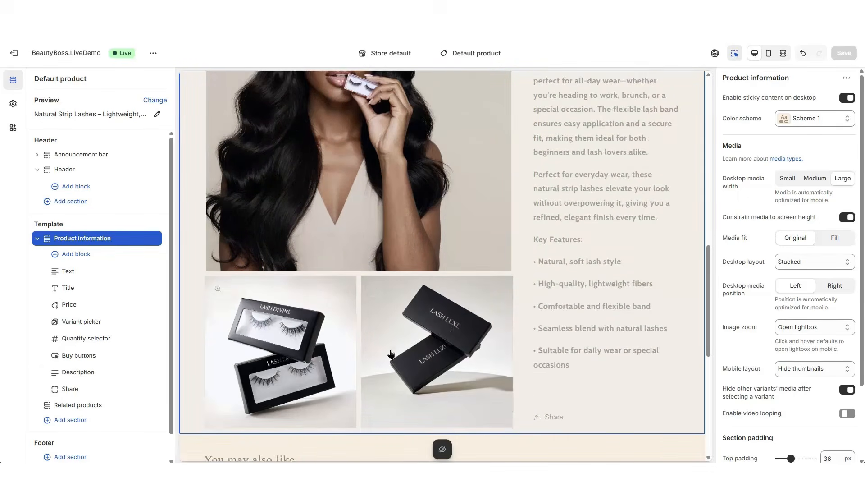
scroll(695, 273, up, 5)
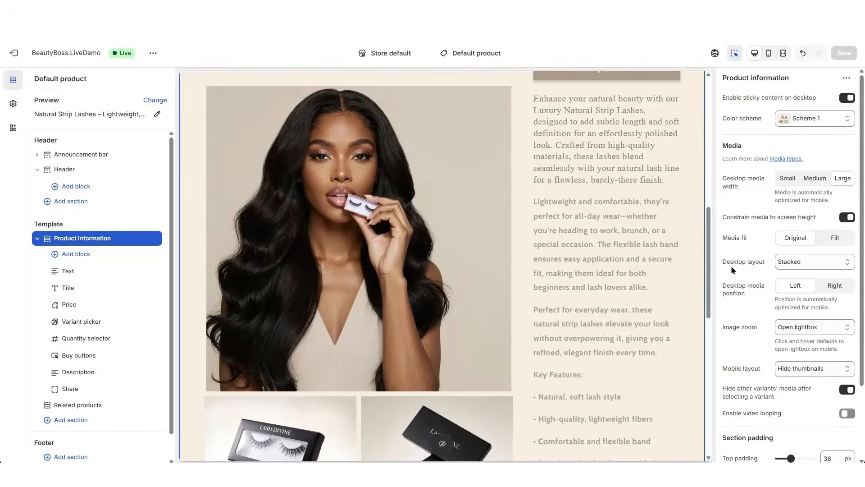
click(791, 262)
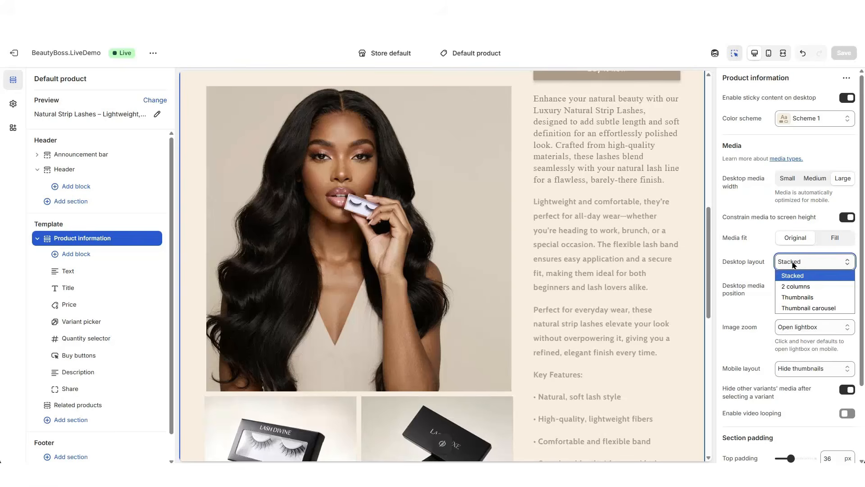
click(804, 308)
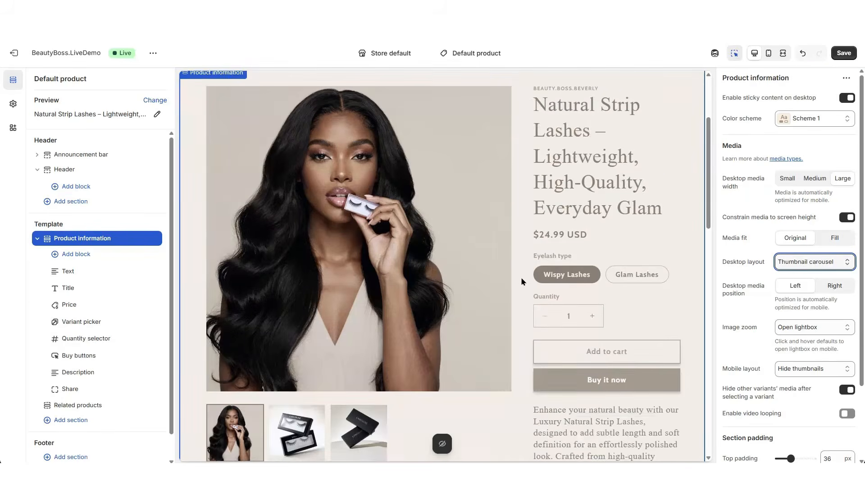
scroll(462, 266, down, 1)
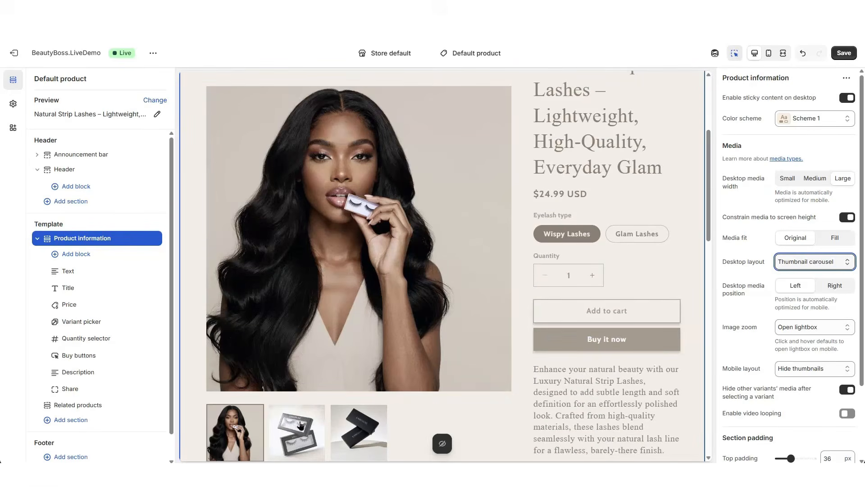
drag(708, 152, 708, 177)
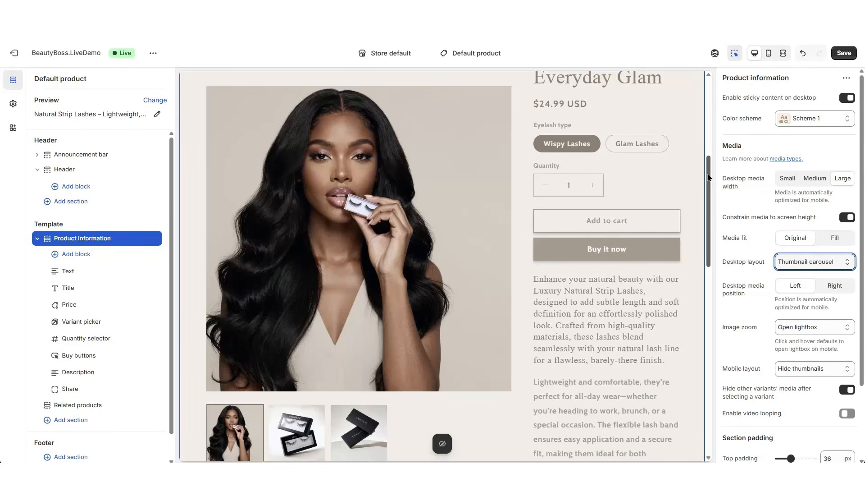
drag(709, 177, 710, 99)
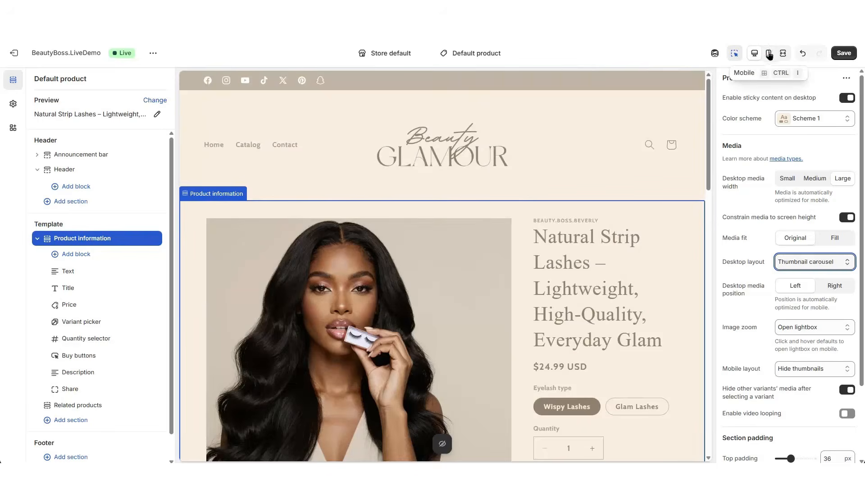
Look over the product page from photos to related products in the mobile and full-width previews
click(769, 53)
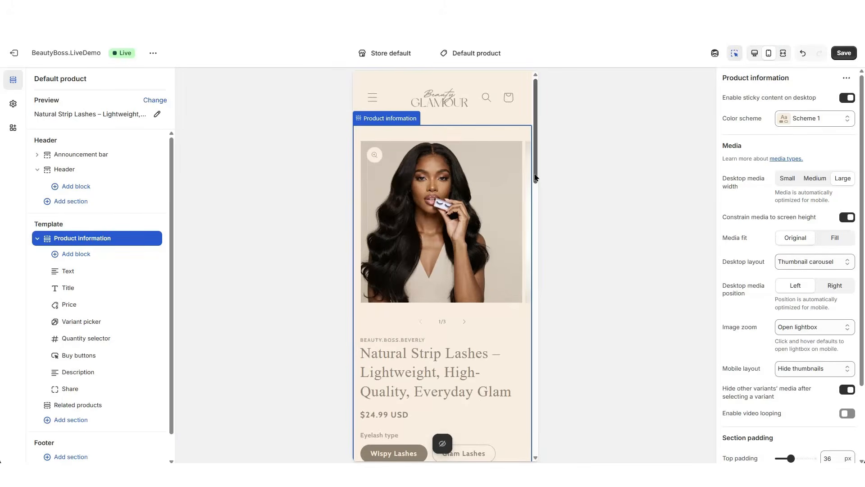
scroll(536, 177, down, 5)
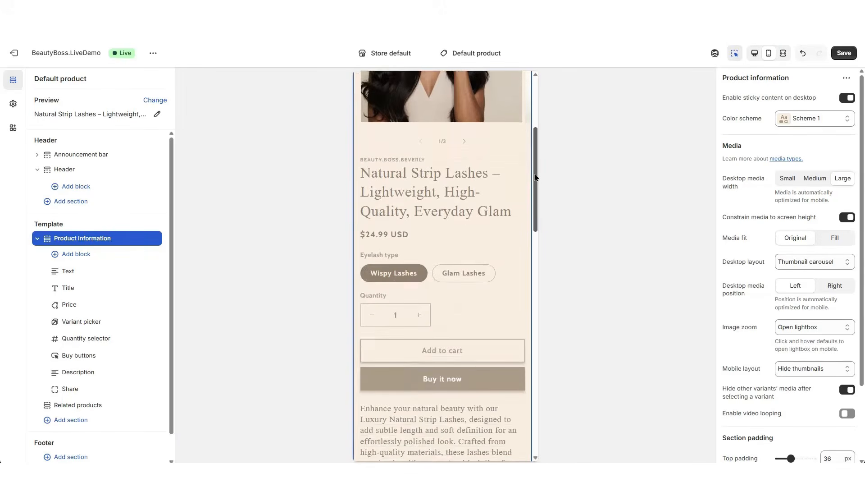
scroll(536, 177, down, 9)
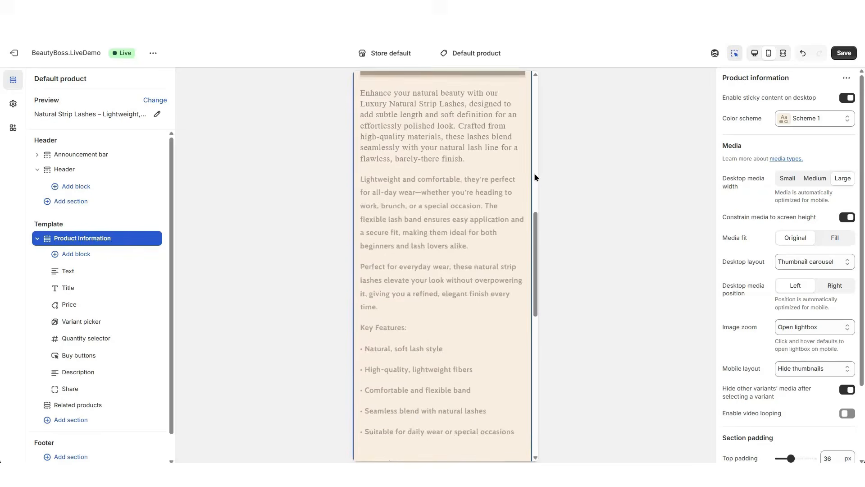
scroll(535, 177, down, 4)
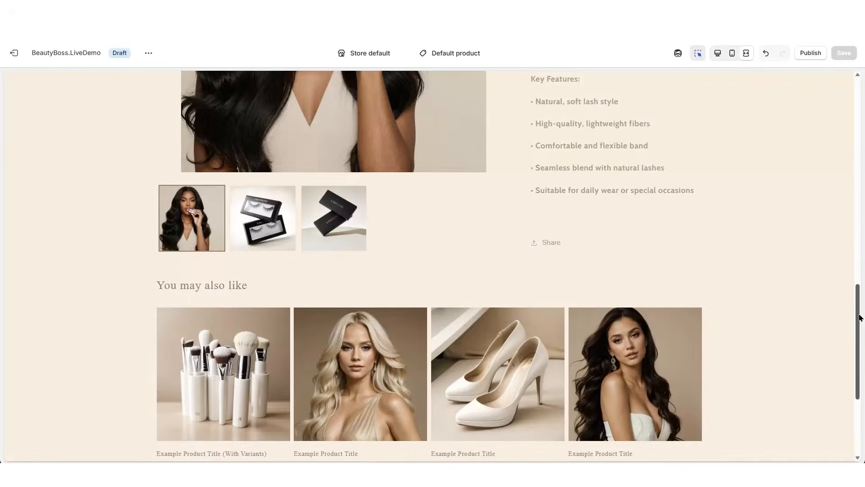
scroll(860, 317, up, 3)
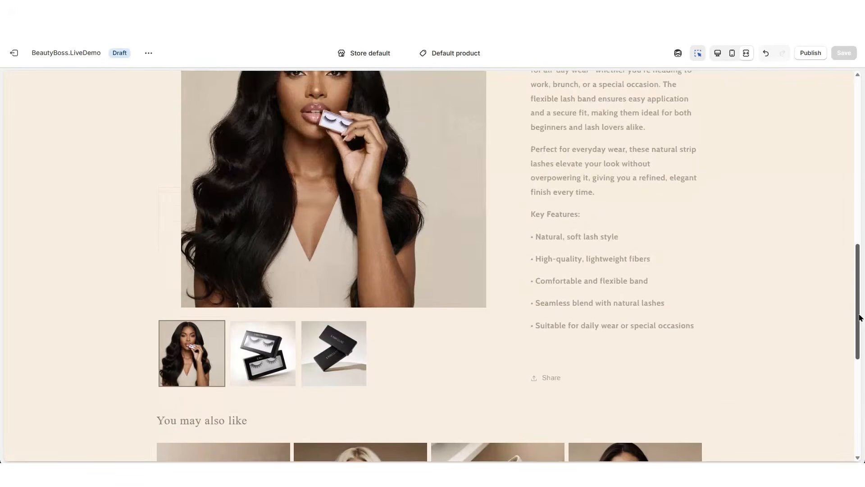
scroll(860, 317, up, 6)
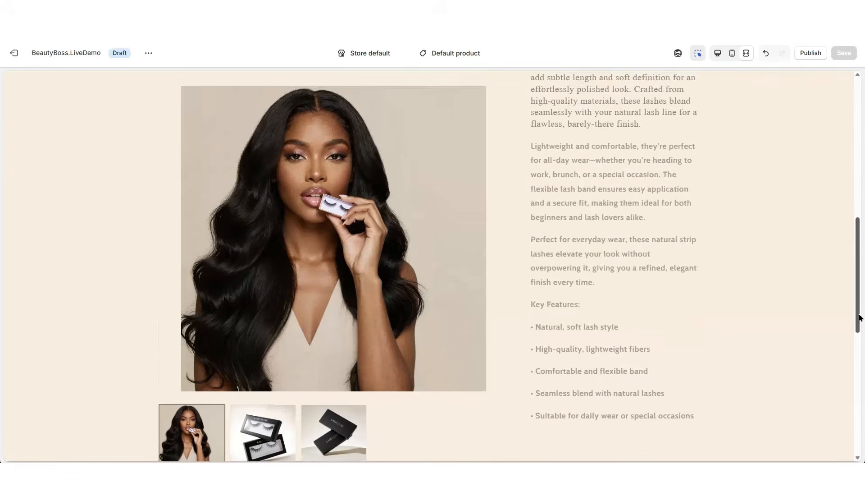
scroll(861, 318, up, 6)
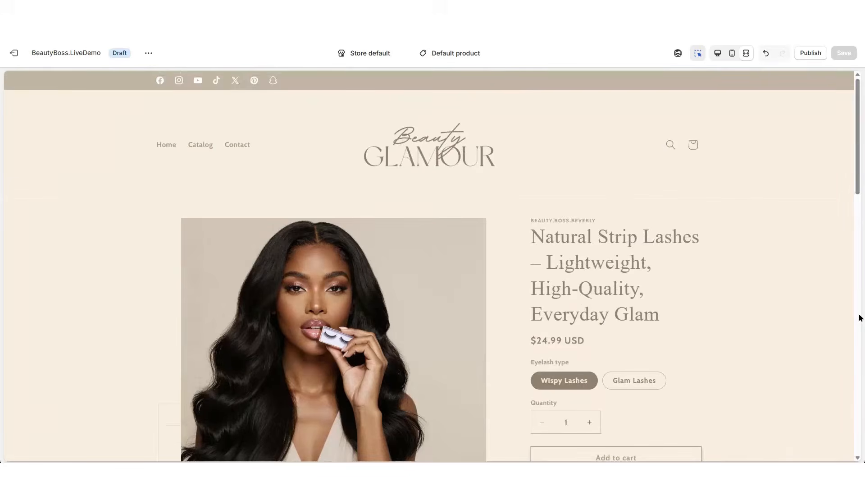
Create a product template named lashesproduct1 based on Default product
click(452, 55)
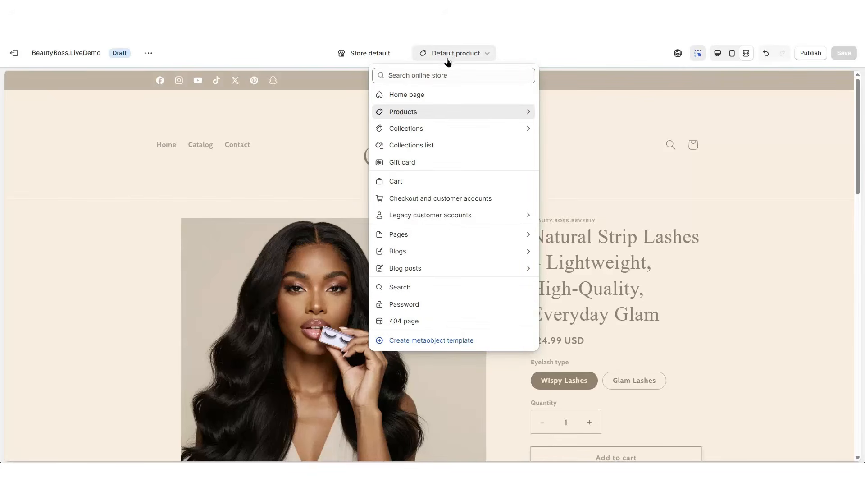
click(413, 113)
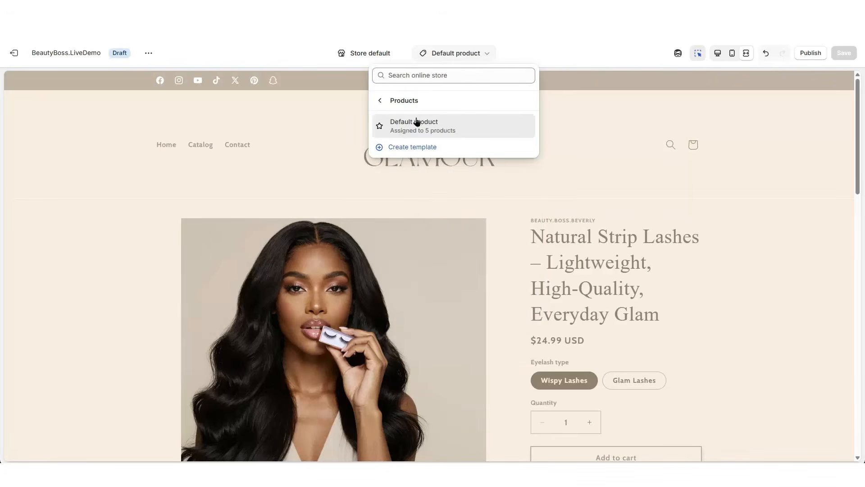
click(405, 148)
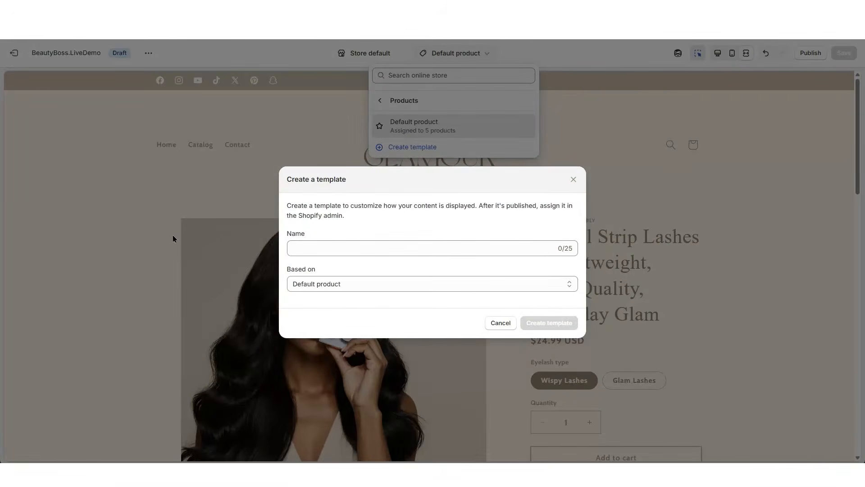
click(341, 255)
text(lashesproduct1)
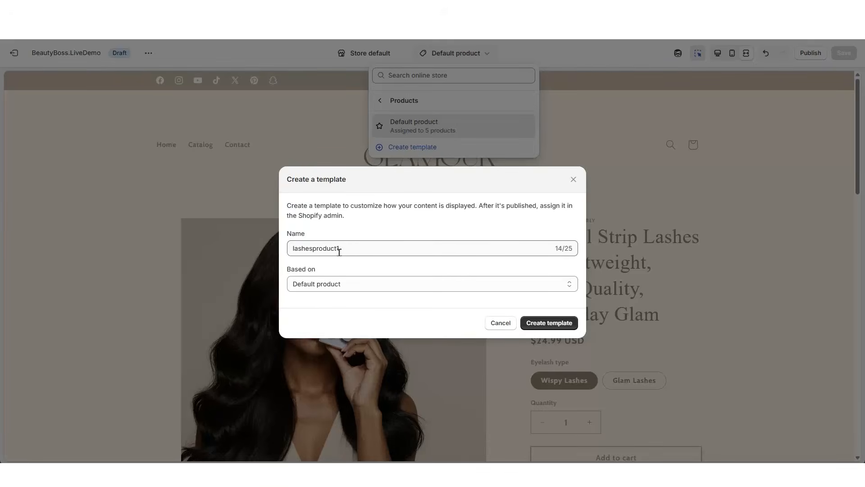
click(544, 323)
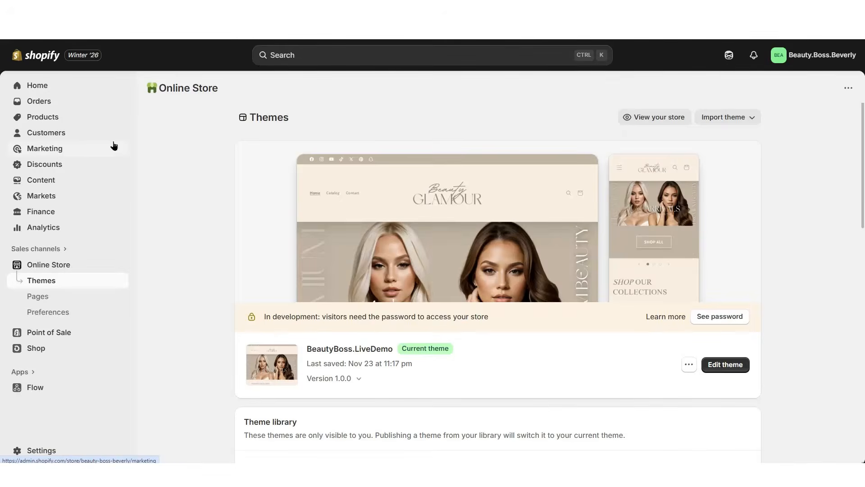
Open the Natural Strip Lashes product in the store admin and set its theme template to lashesproduct1
click(62, 119)
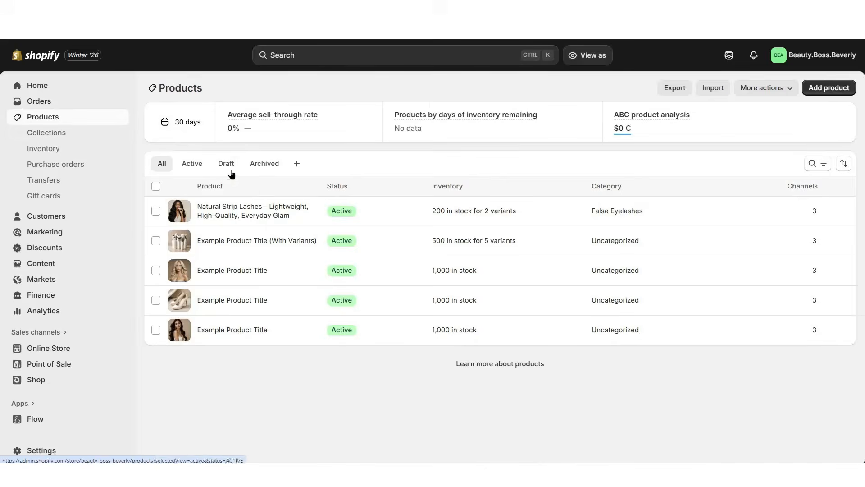
click(255, 206)
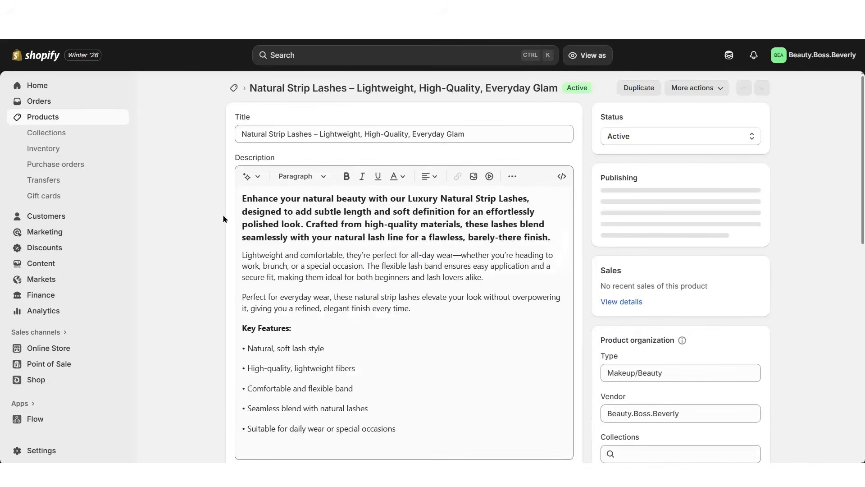
scroll(801, 237, down, 5)
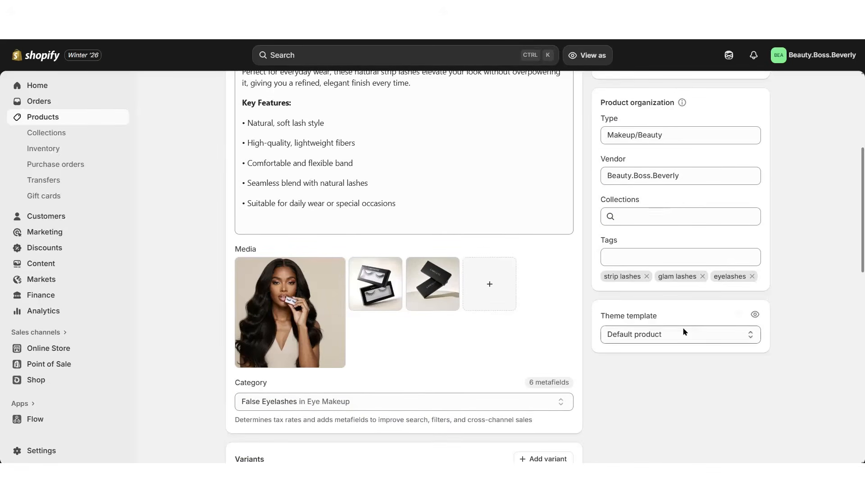
scroll(676, 311, down, 1)
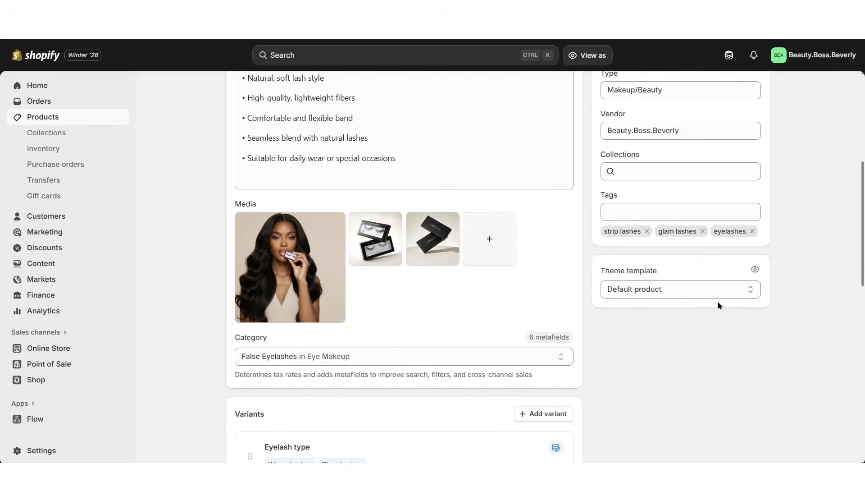
click(638, 291)
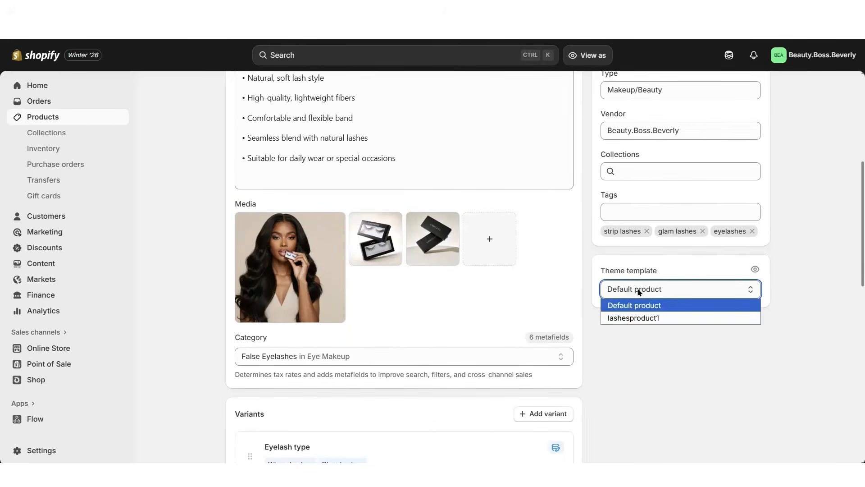
click(667, 321)
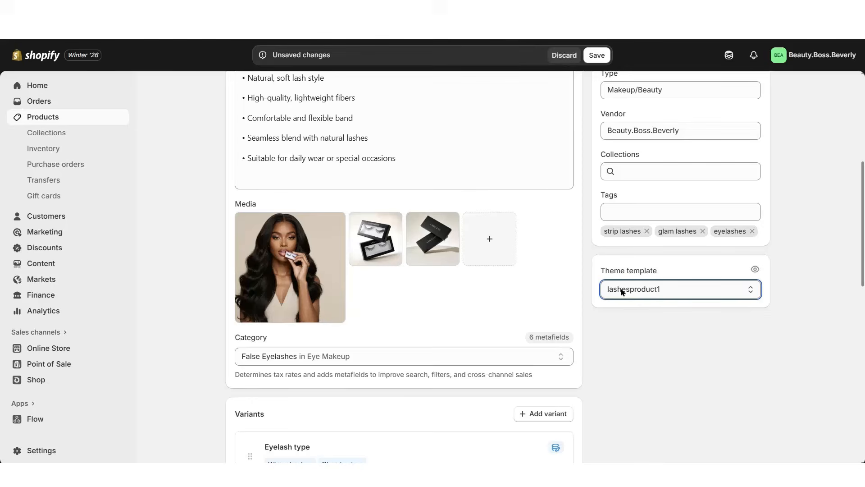
scroll(527, 215, up, 1)
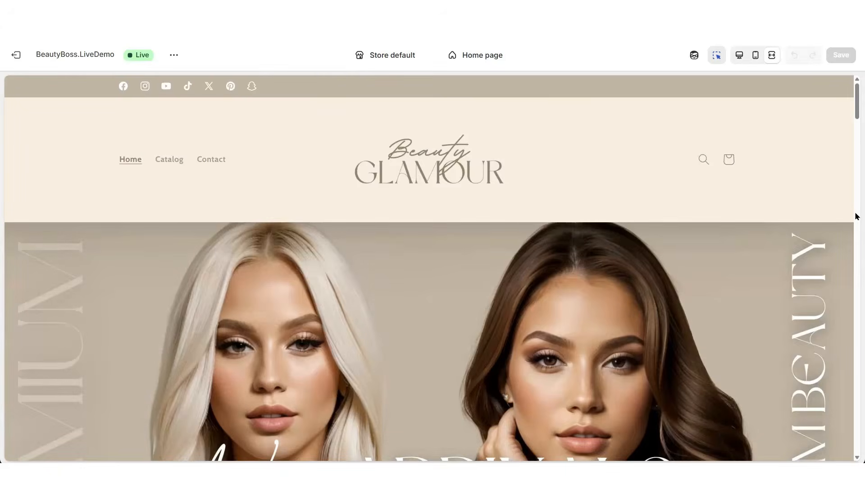
Search the storefront preview for "lash" and open the Natural Strip Lashes product page
scroll(857, 216, down, 1)
scroll(856, 216, up, 1)
click(705, 160)
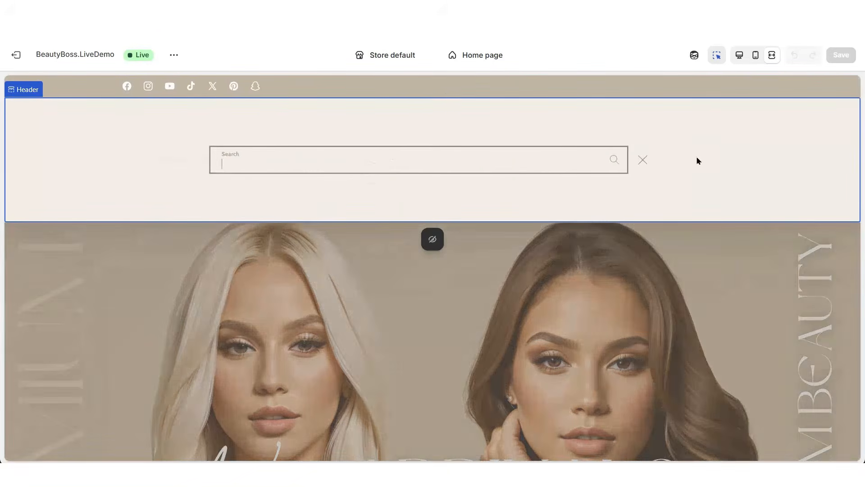
text(lash)
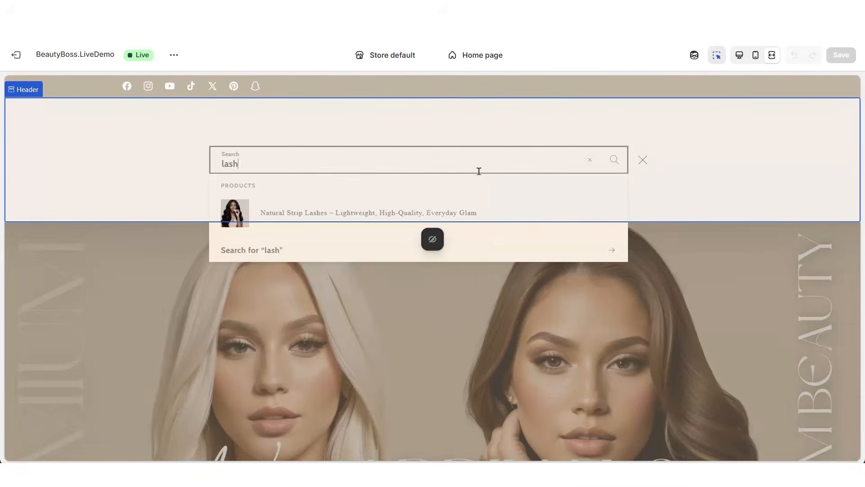
click(336, 214)
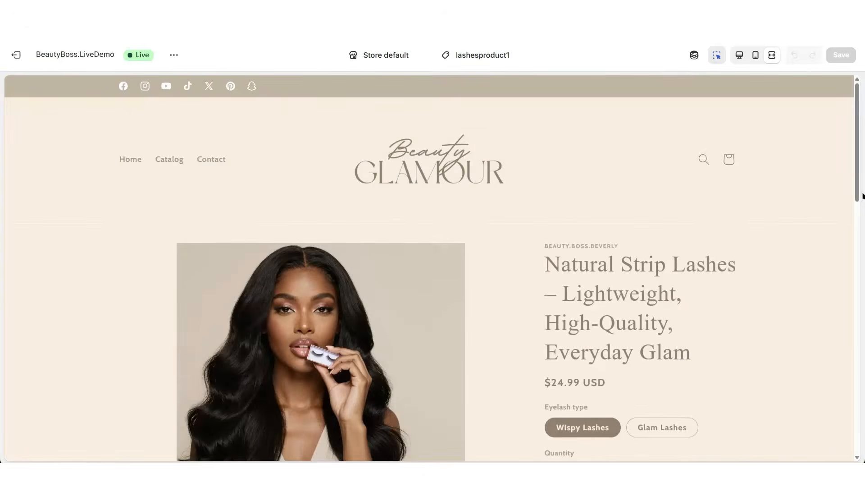
Add a Rich text section between the product information and the related products
scroll(858, 229, down, 2)
scroll(858, 229, down, 8)
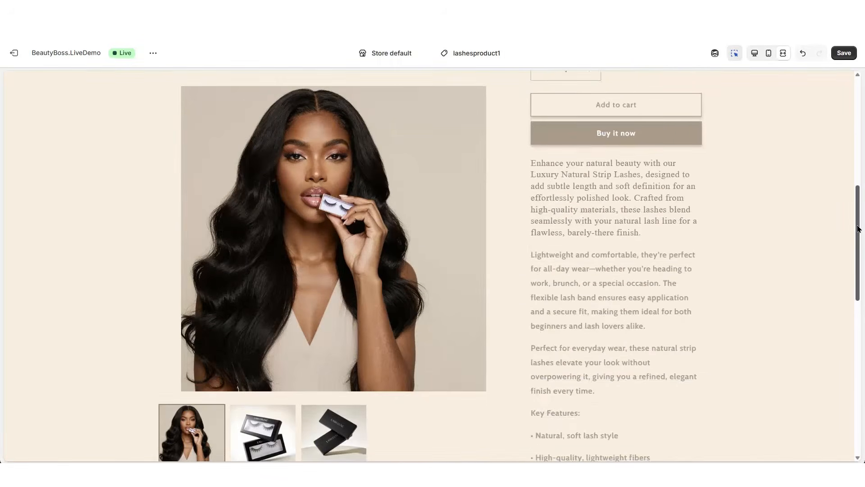
scroll(858, 229, down, 2)
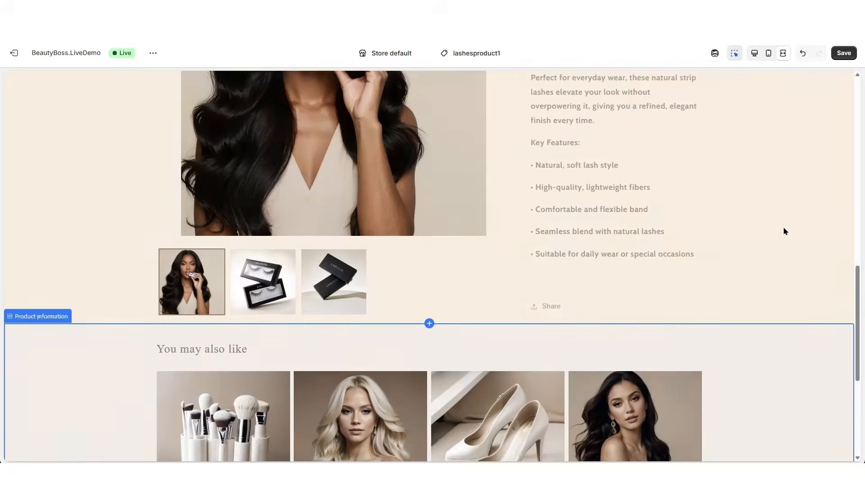
scroll(71, 310, up, 1)
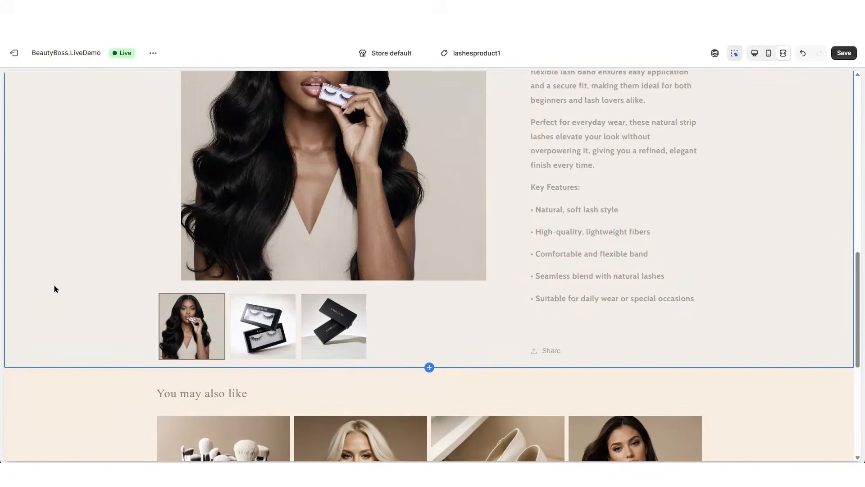
scroll(451, 258, down, 2)
click(428, 278)
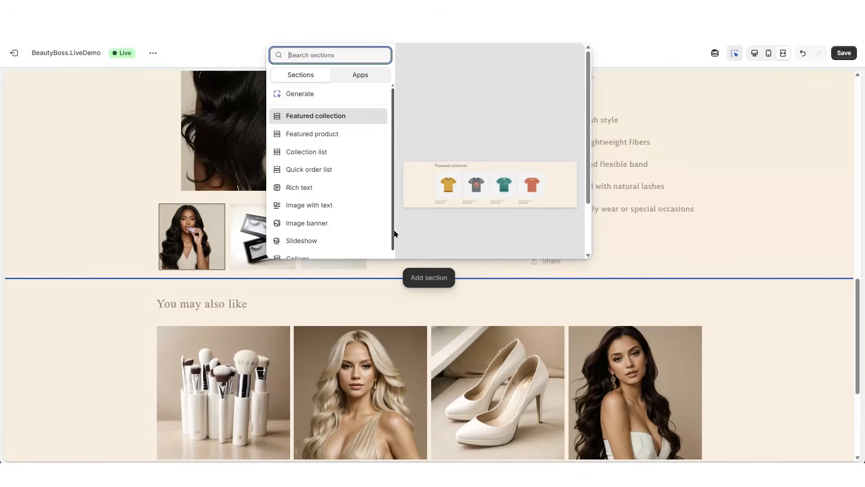
click(317, 191)
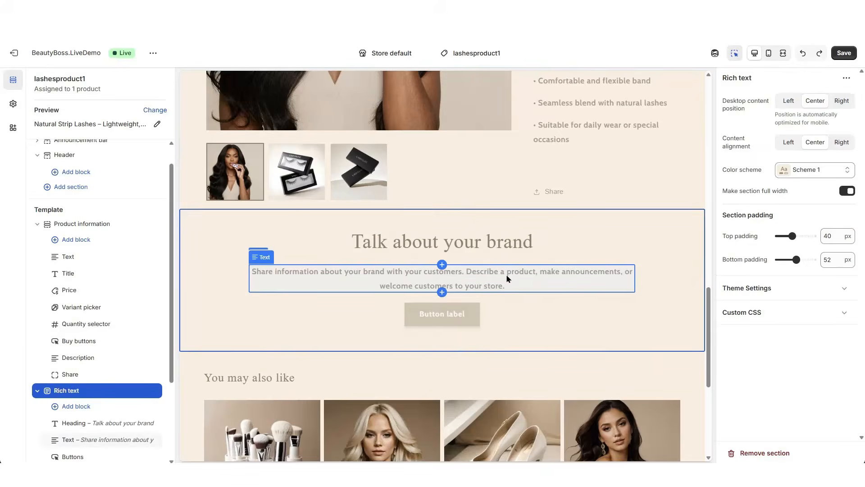
Replace the Rich text section's placeholder description with the copied paragraph beginning "Our Luxury Natural Strip Lashes are thoughtfully designed"
click(507, 278)
right_click(535, 255)
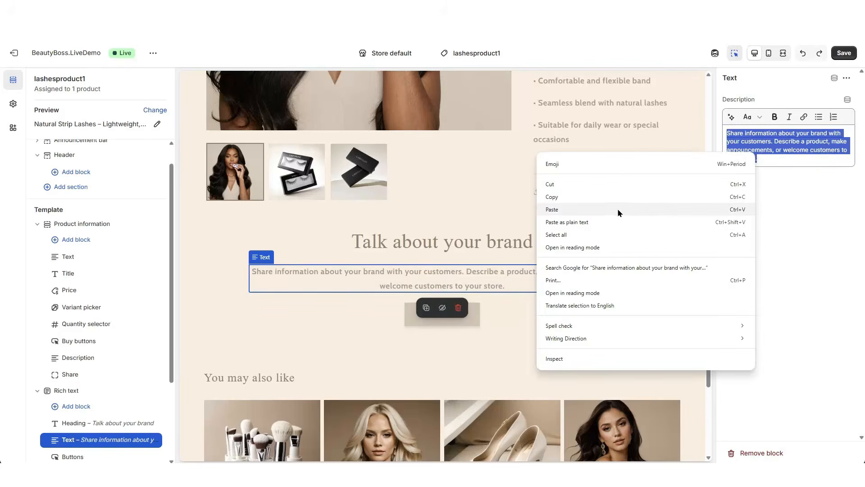
click(616, 209)
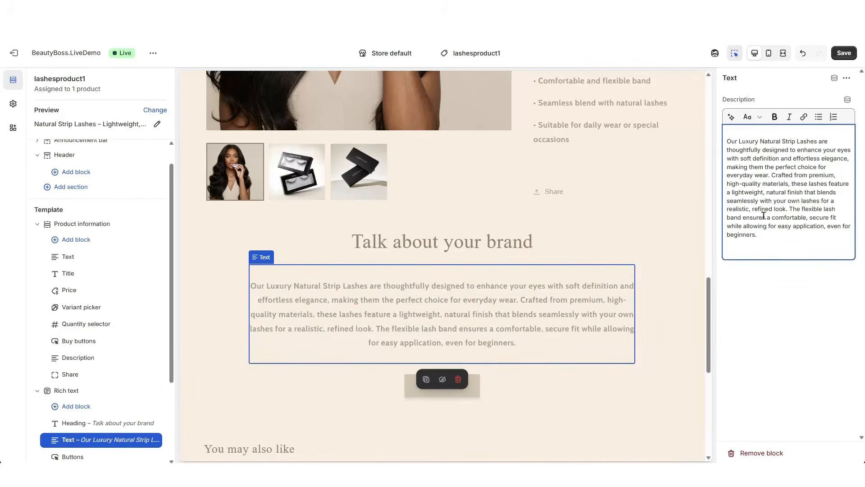
Delete the heading and the button from the Rich text section
click(472, 245)
click(458, 265)
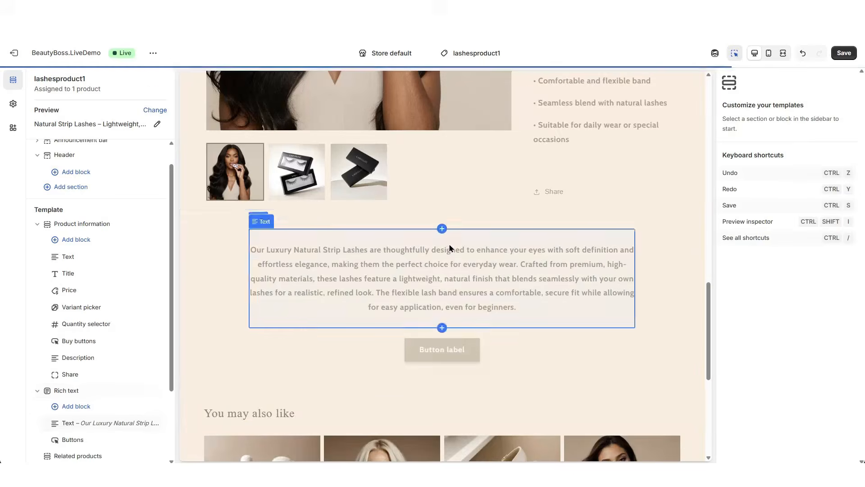
click(451, 350)
click(460, 381)
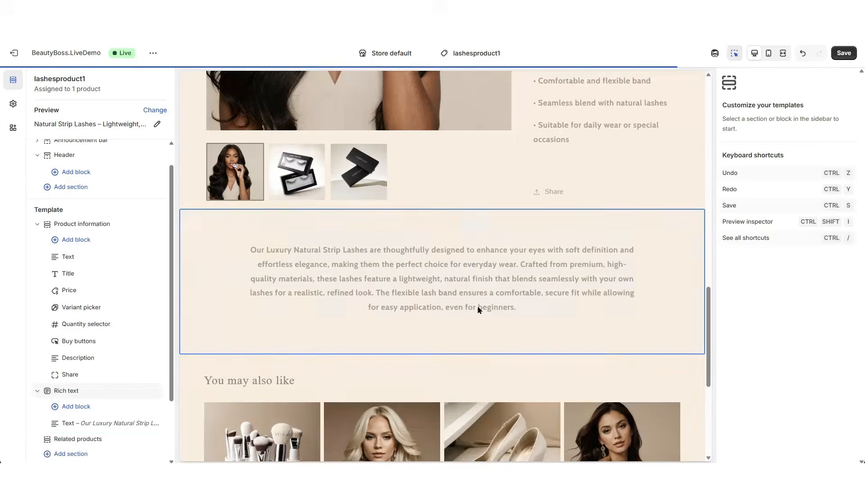
Examine the new text section's placement between the product details and related products in the fullscreen preview
key(ctrl+shift+f)
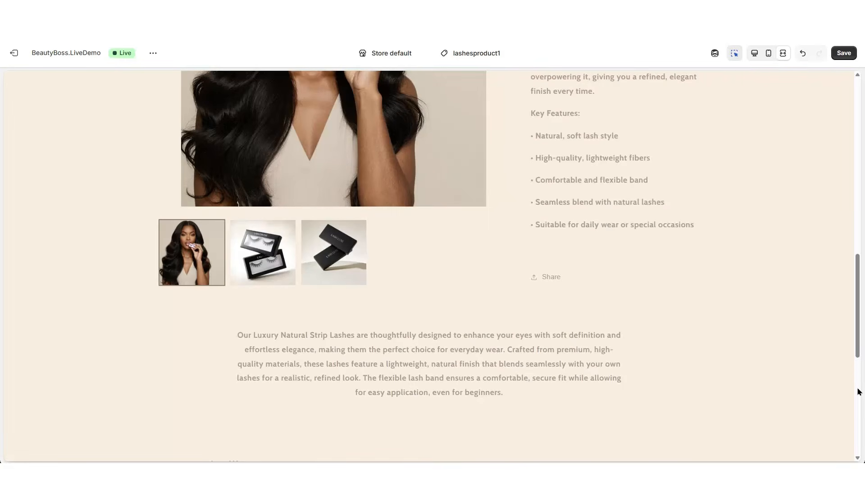
scroll(859, 391, down, 2)
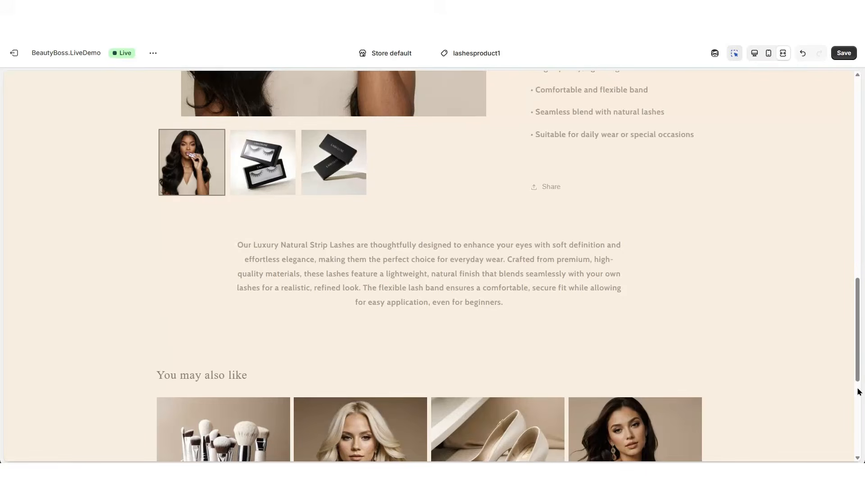
scroll(859, 391, up, 5)
scroll(859, 391, down, 4)
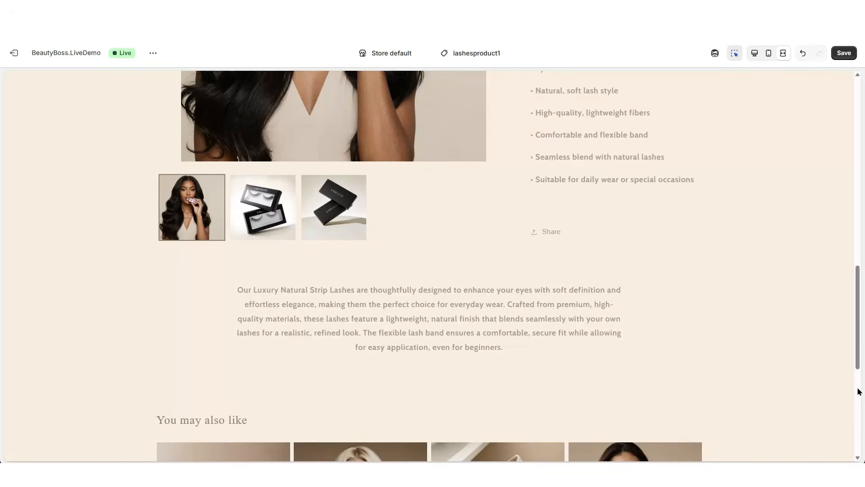
scroll(859, 391, down, 1)
scroll(859, 392, down, 1)
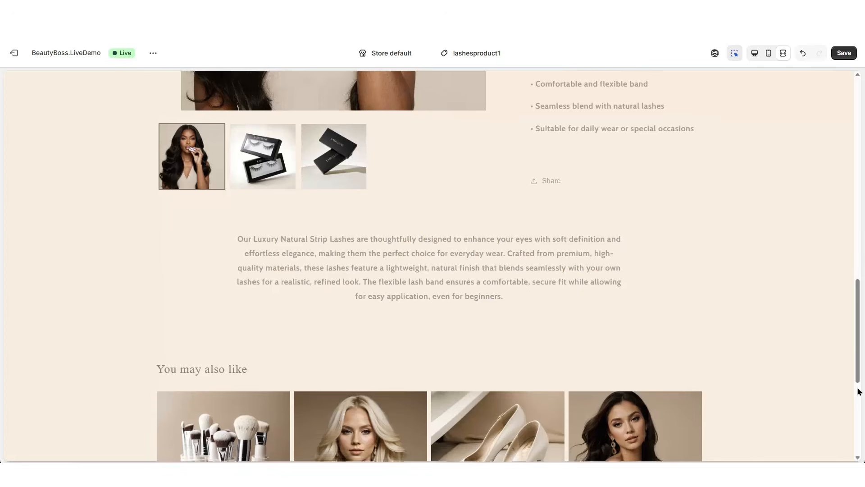
scroll(859, 391, up, 1)
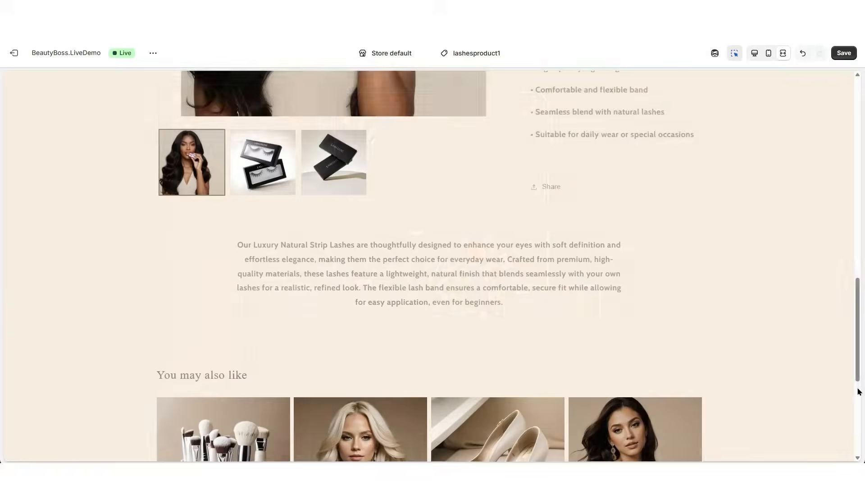
scroll(857, 337, down, 2)
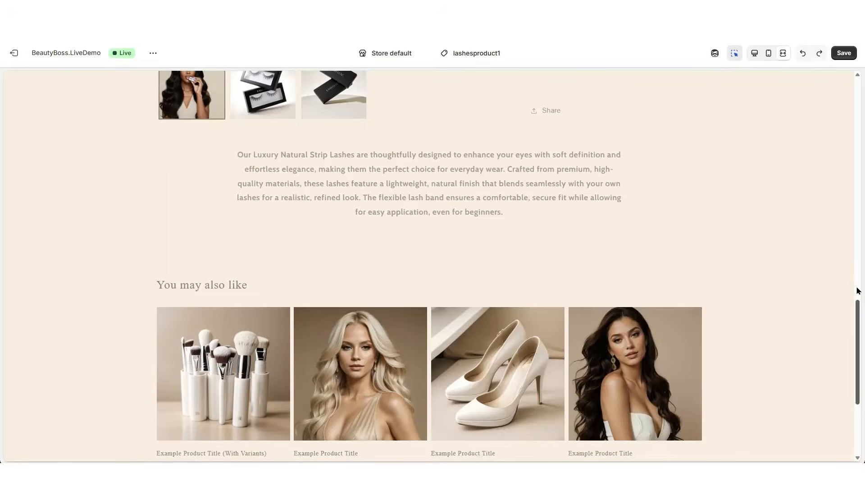
click(858, 291)
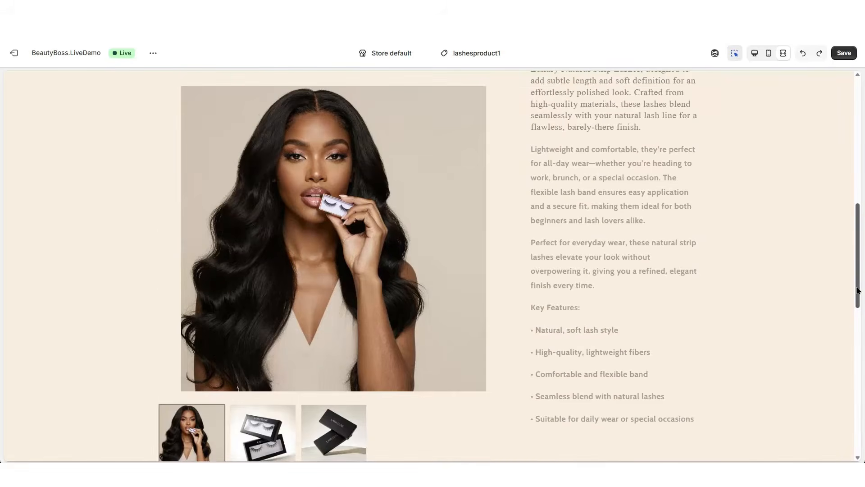
Add an Image banner section to the template between the rich text and the related products
scroll(858, 291, down, 6)
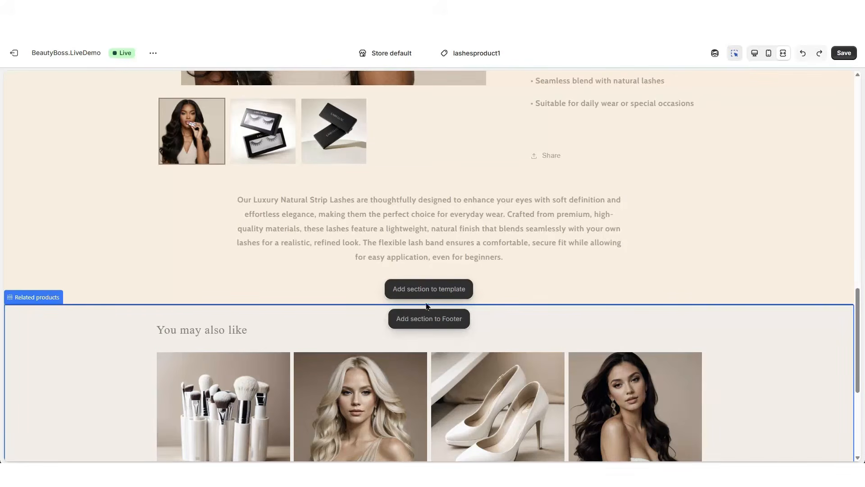
click(428, 289)
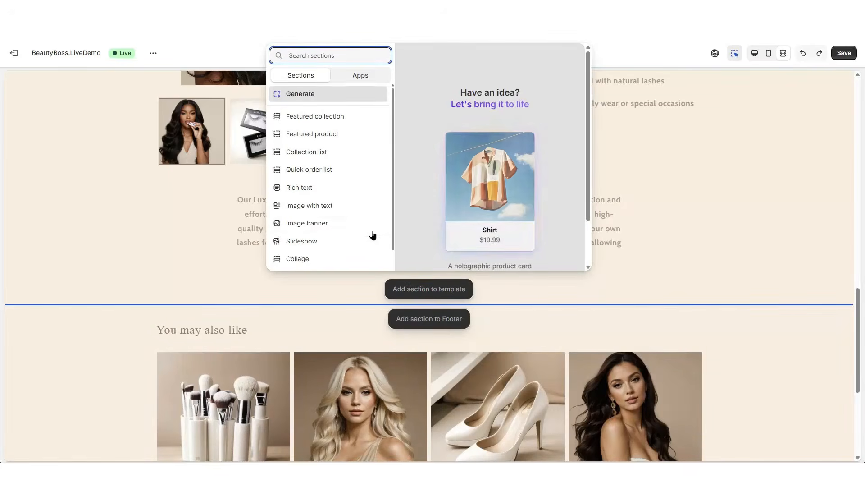
click(331, 226)
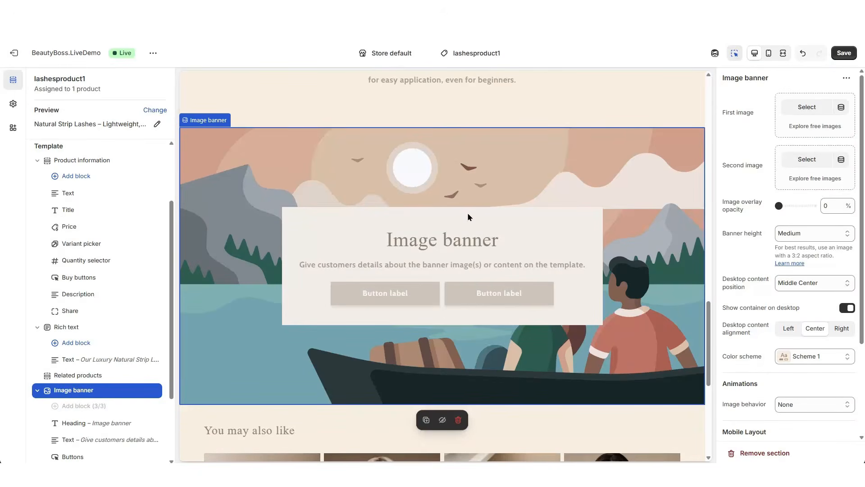
Delete the heading, text and buttons blocks from the Image banner section
scroll(467, 218, up, 1)
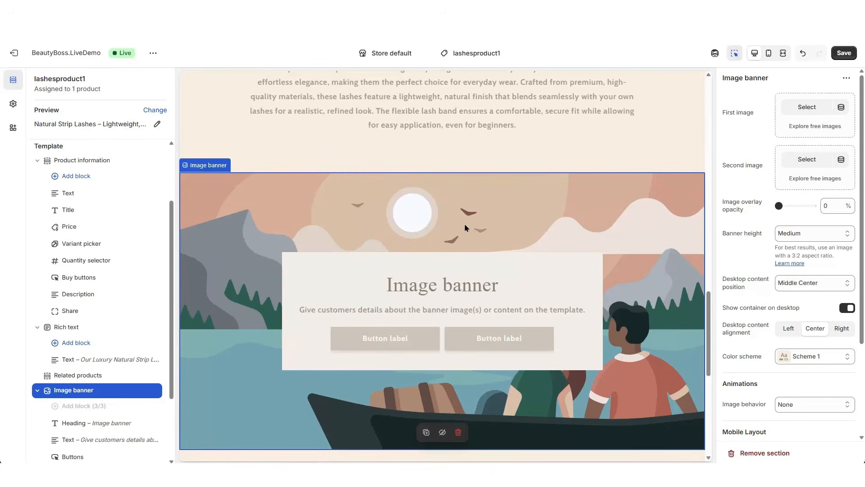
click(439, 289)
click(458, 311)
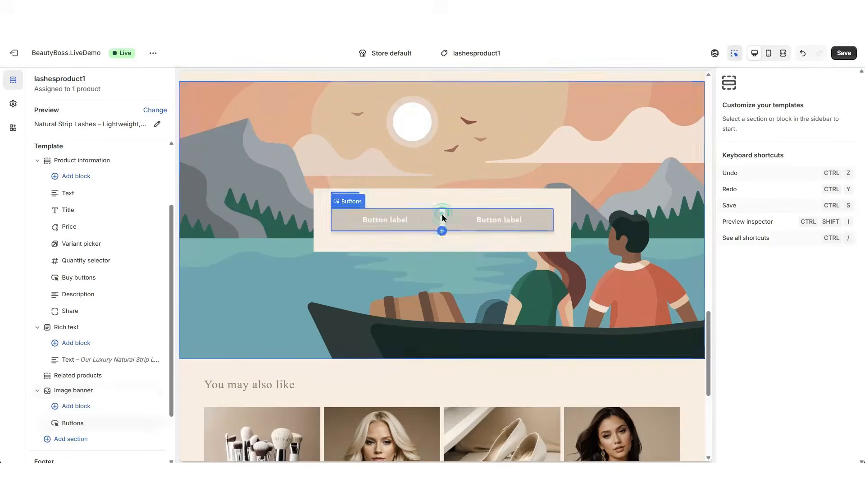
click(445, 227)
click(460, 247)
Set Image.png as the Image banner's first image and check the banner in the fullscreen preview
click(621, 183)
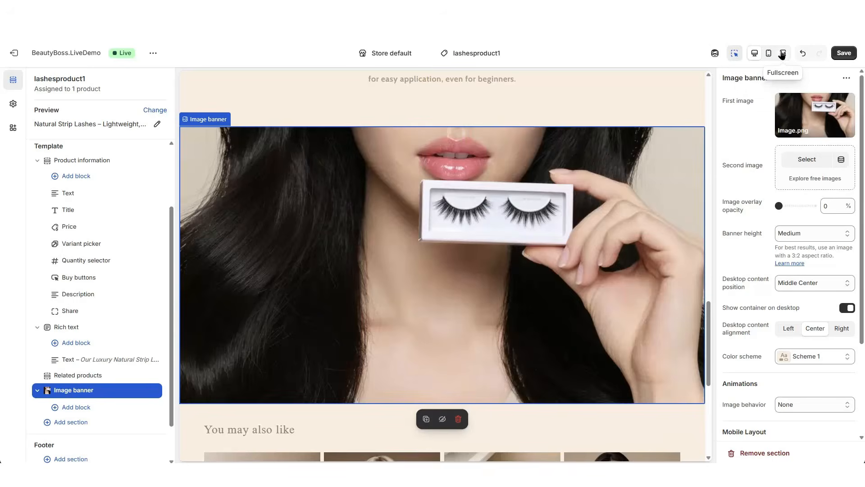
click(782, 54)
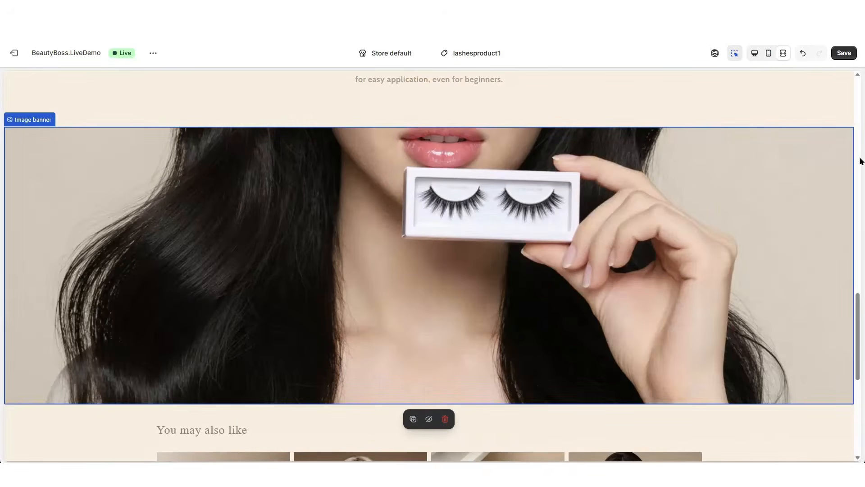
scroll(860, 158, down, 1)
scroll(860, 159, down, 2)
scroll(859, 155, up, 3)
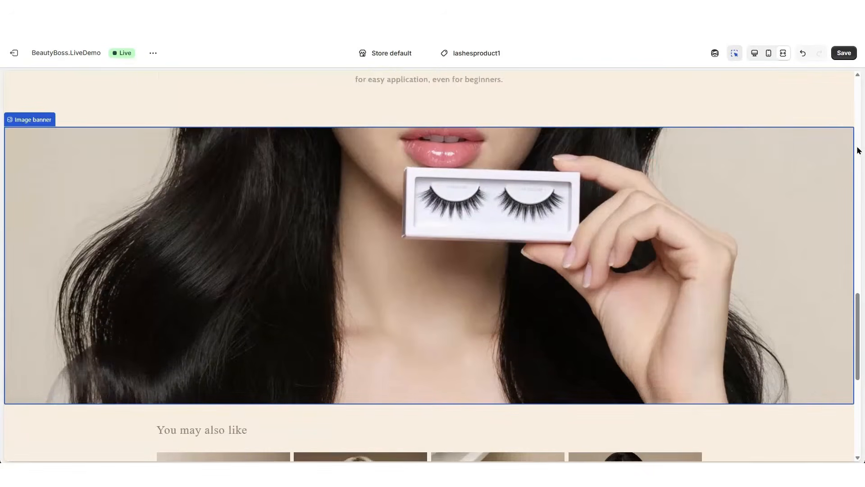
Check the banner in the mobile preview and review the product page from header to banner in the fullscreen preview
click(768, 54)
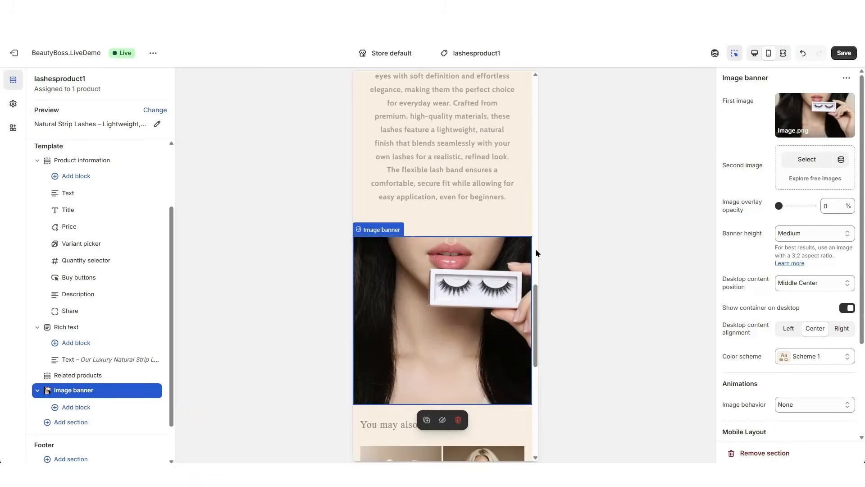
scroll(536, 253, up, 1)
scroll(536, 253, up, 1)
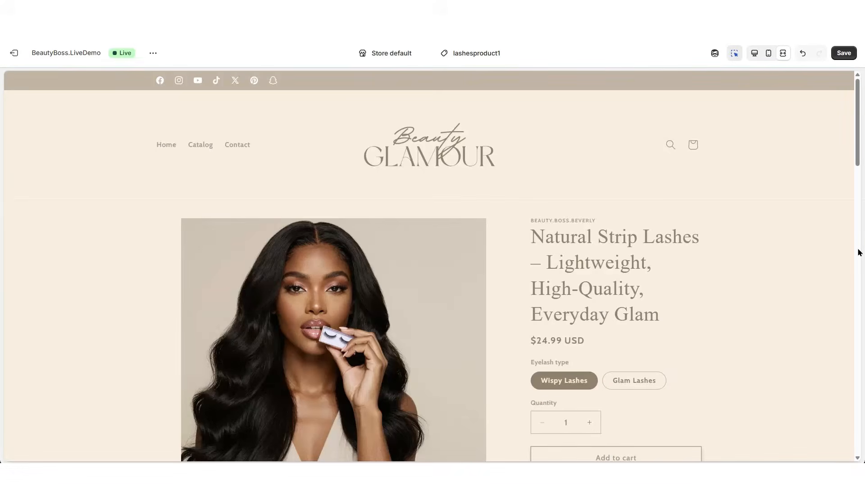
scroll(858, 252, down, 3)
scroll(858, 252, down, 10)
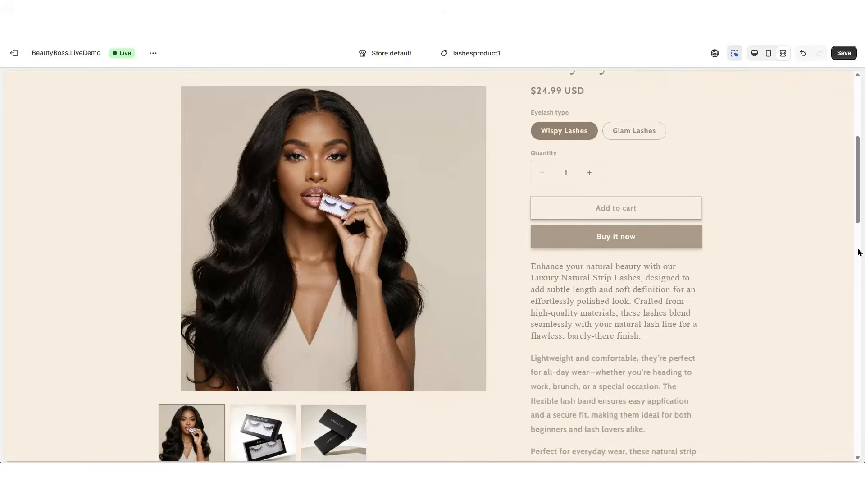
scroll(858, 252, down, 3)
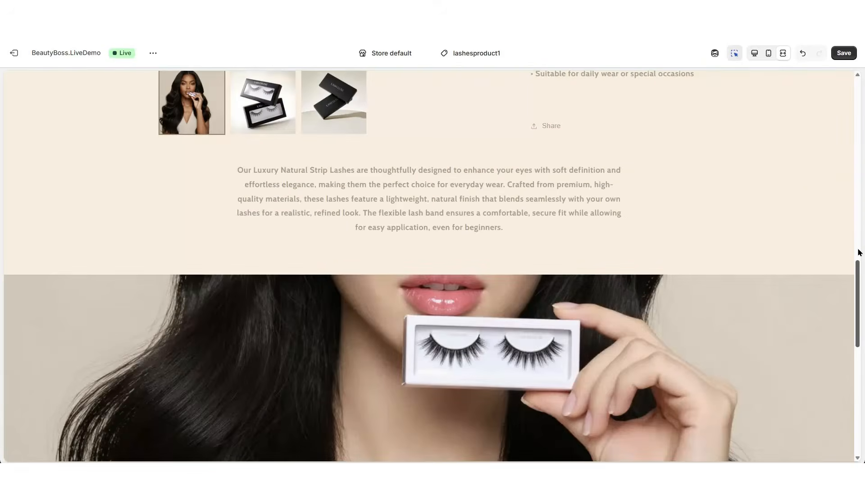
scroll(859, 253, down, 5)
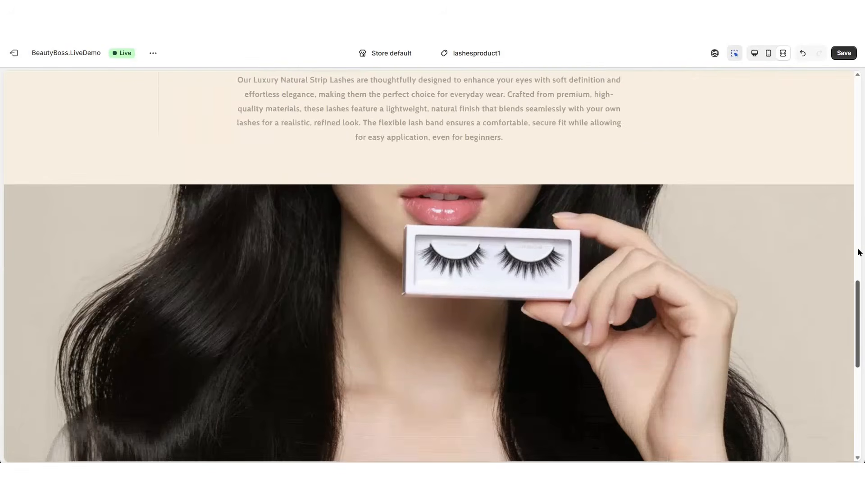
scroll(859, 252, up, 4)
scroll(858, 252, up, 14)
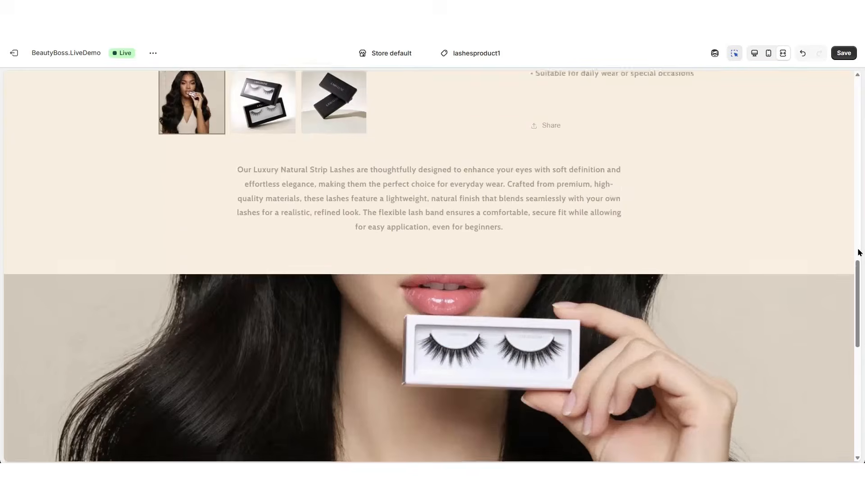